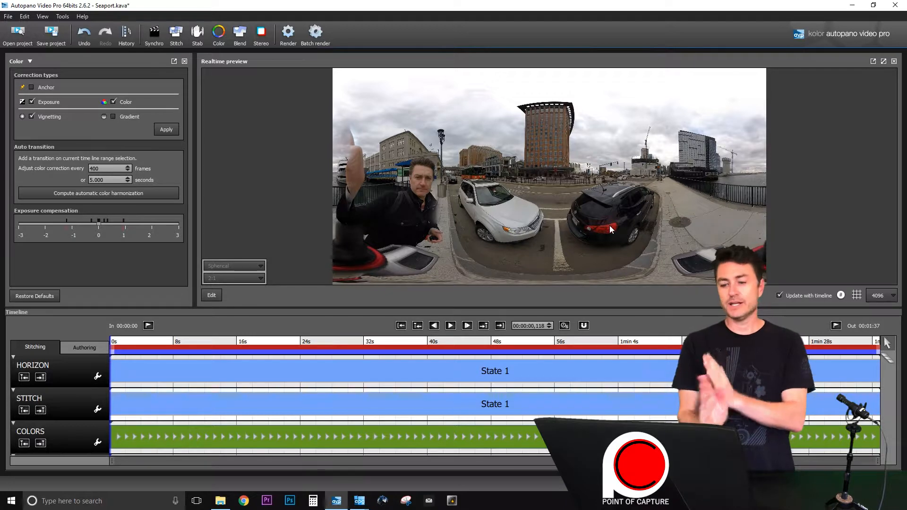
- Open the stitched panorama for editing from the realtime preview and bring the black car into view
click(211, 296)
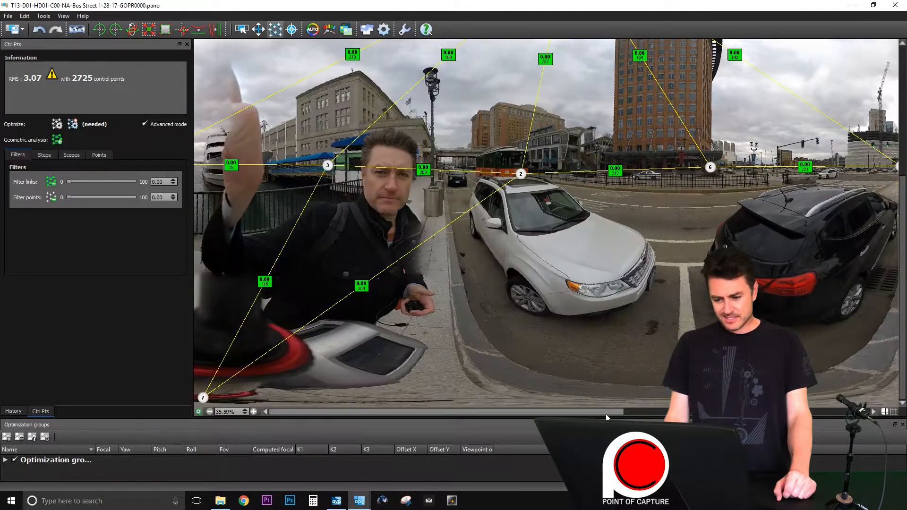
mouse_move(606, 413)
mouse_down()
mouse_move(690, 415)
mouse_move(613, 414)
mouse_up()
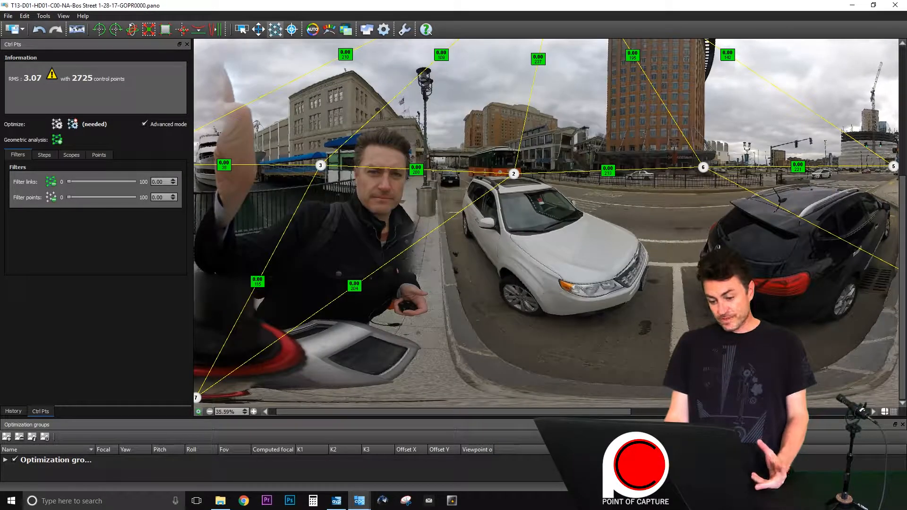
drag(578, 412, 810, 440)
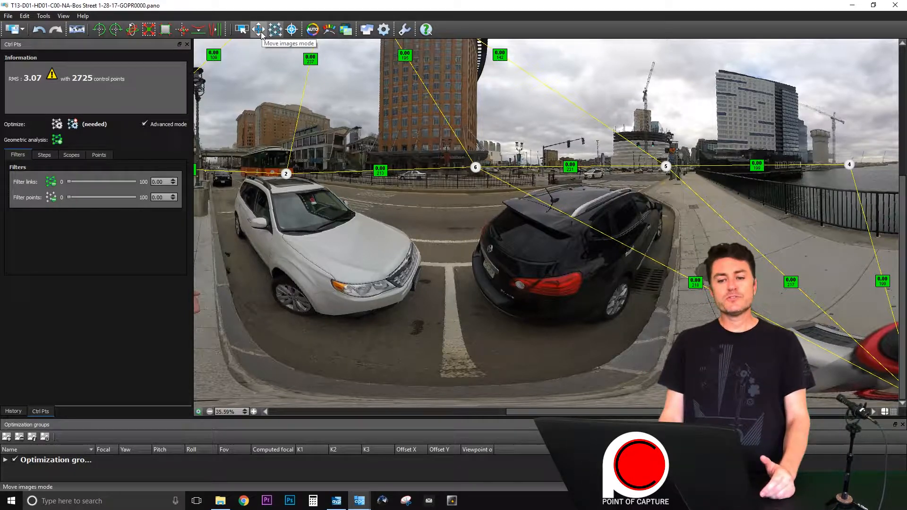
- Inspect the stitching around the black car's red taillight close up in Move images mode, without the control point links
click(261, 33)
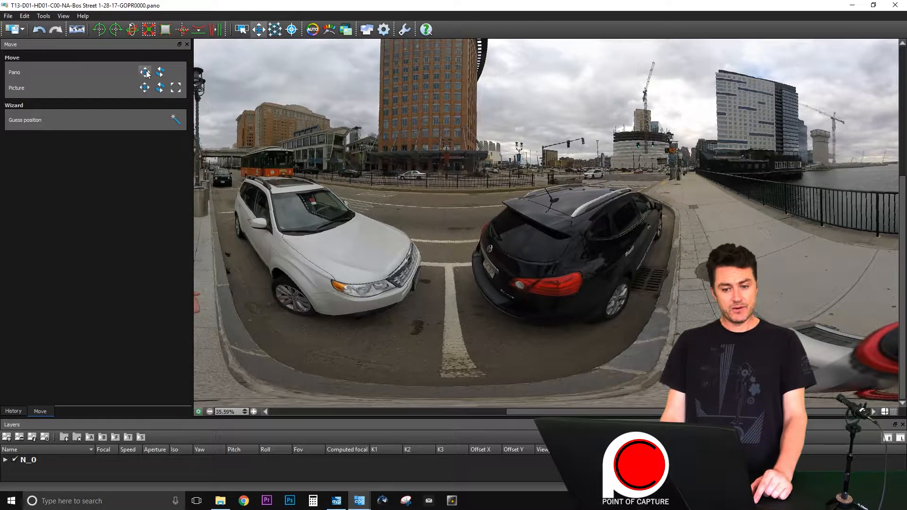
click(198, 412)
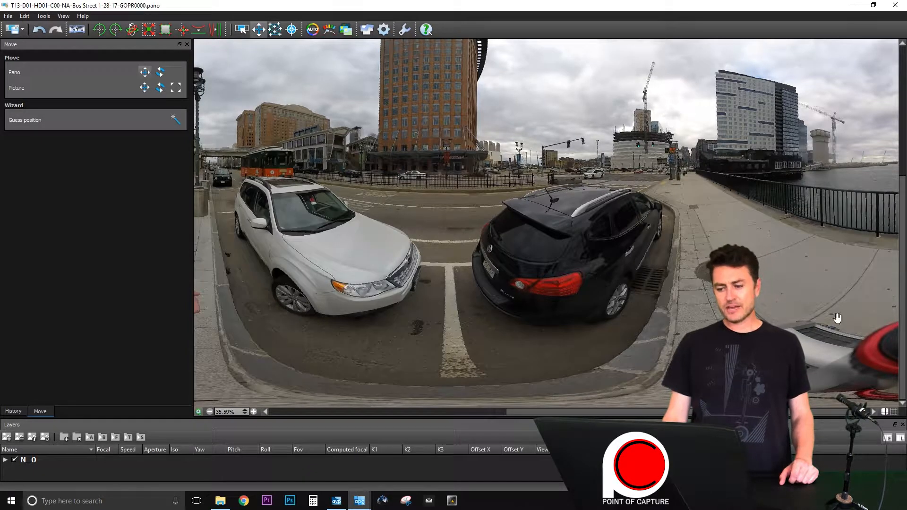
click(253, 411)
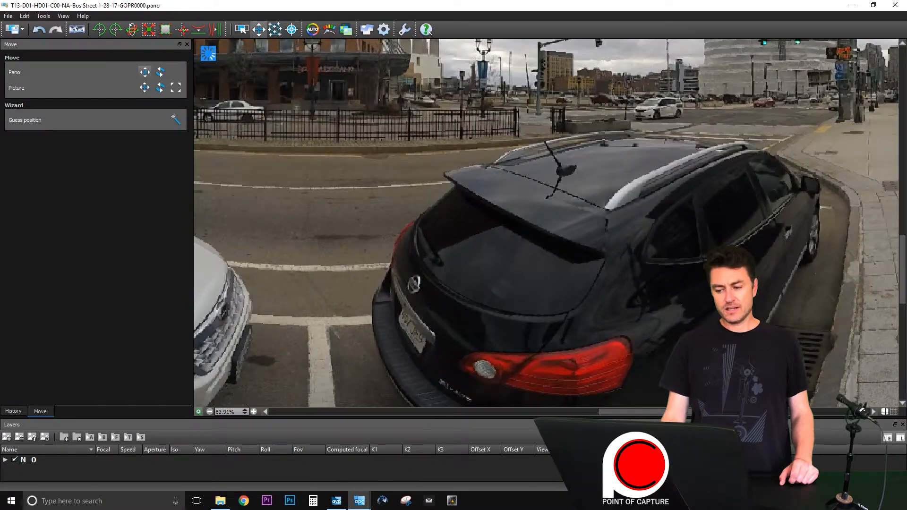
drag(903, 257, 874, 331)
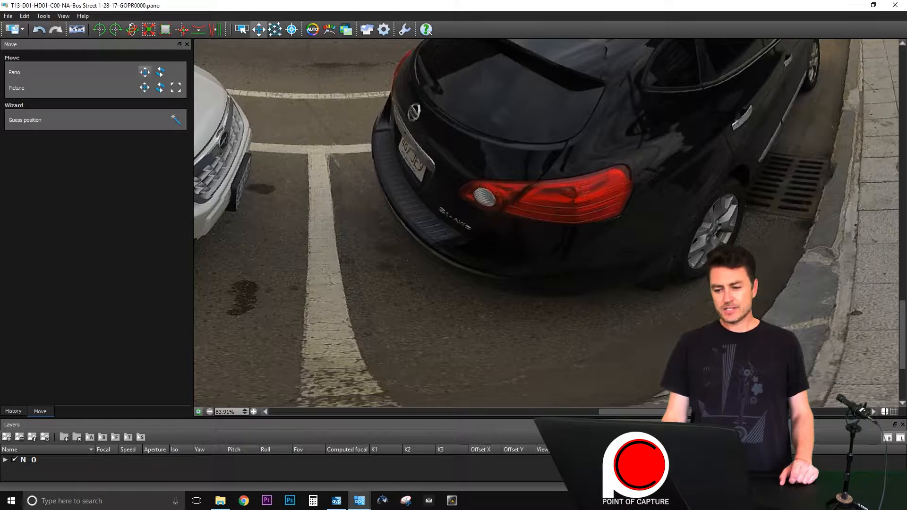
click(253, 412)
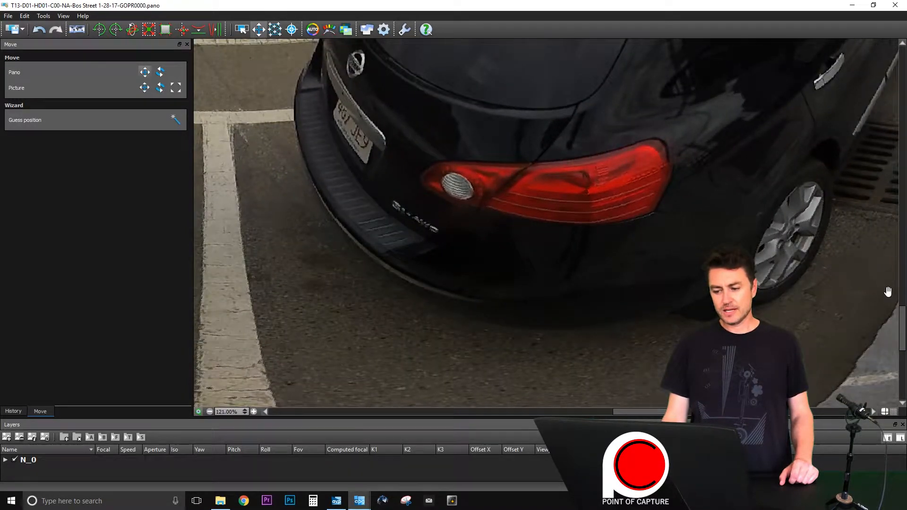
scroll(901, 326, up, 3)
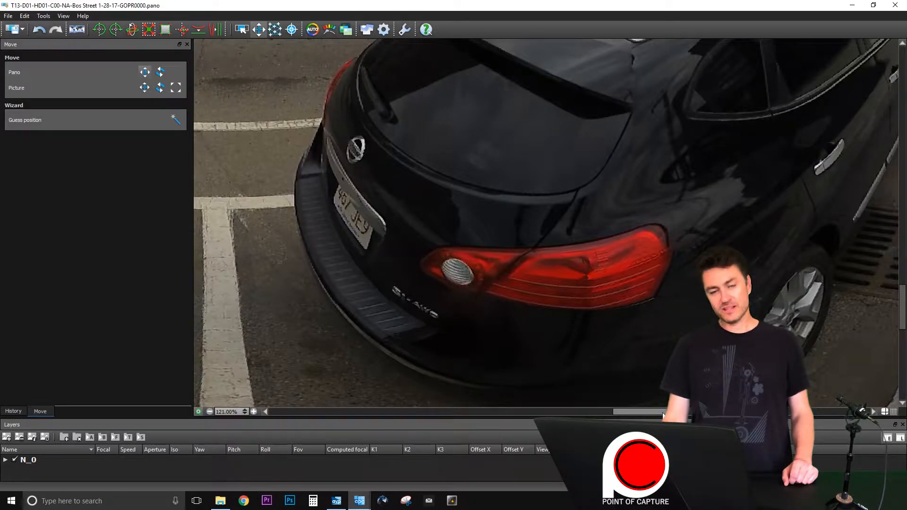
drag(662, 411, 654, 411)
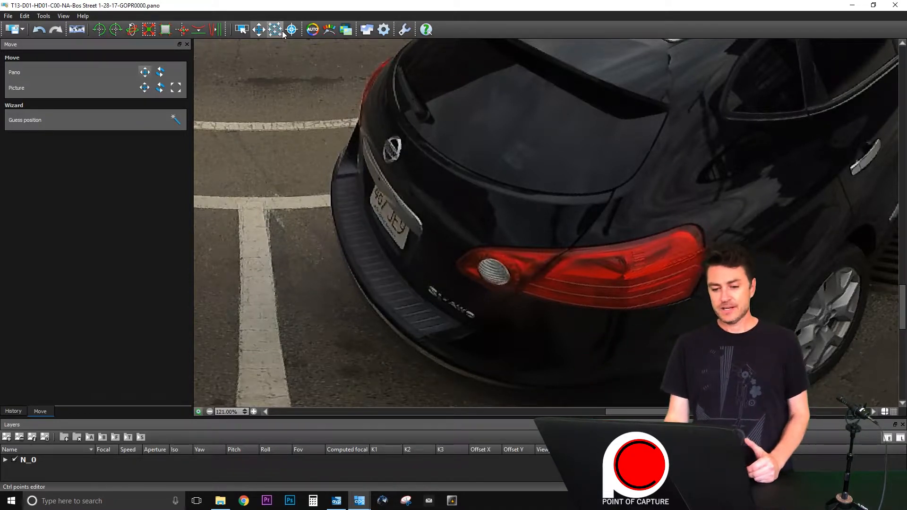
- Return to the control points editor and run the needed optimization of the panorama
click(275, 29)
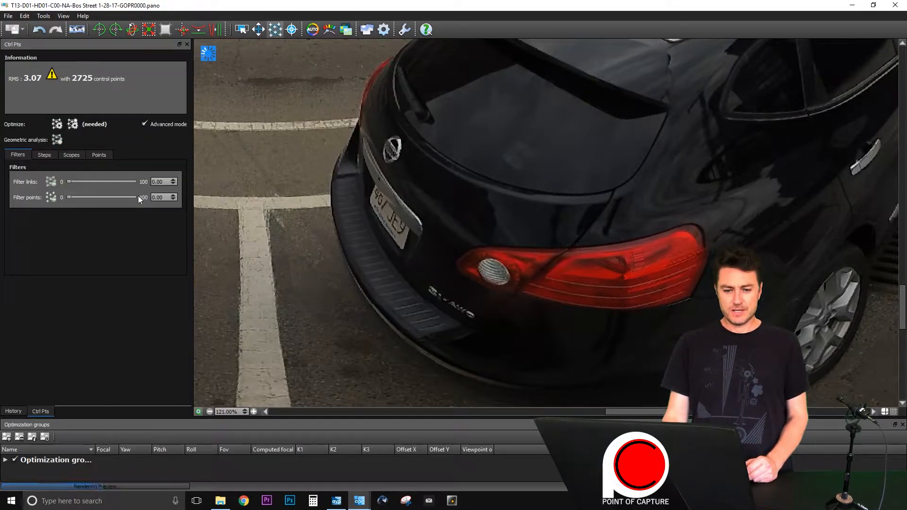
click(73, 123)
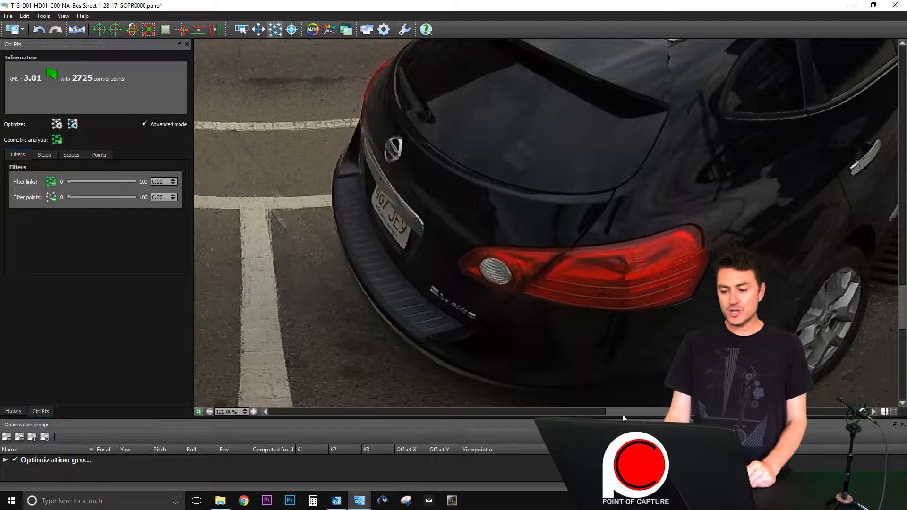
- Review the RMS values of the control point links across the whole panorama
click(275, 29)
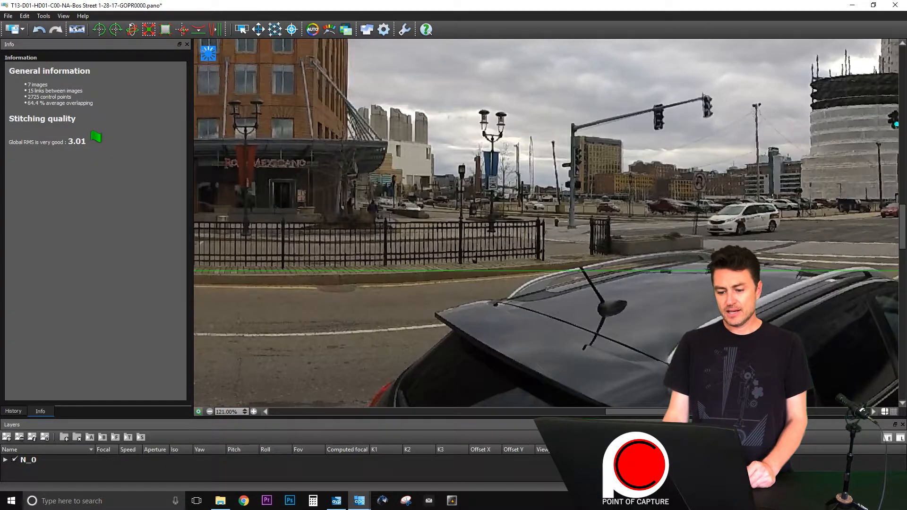
click(208, 412)
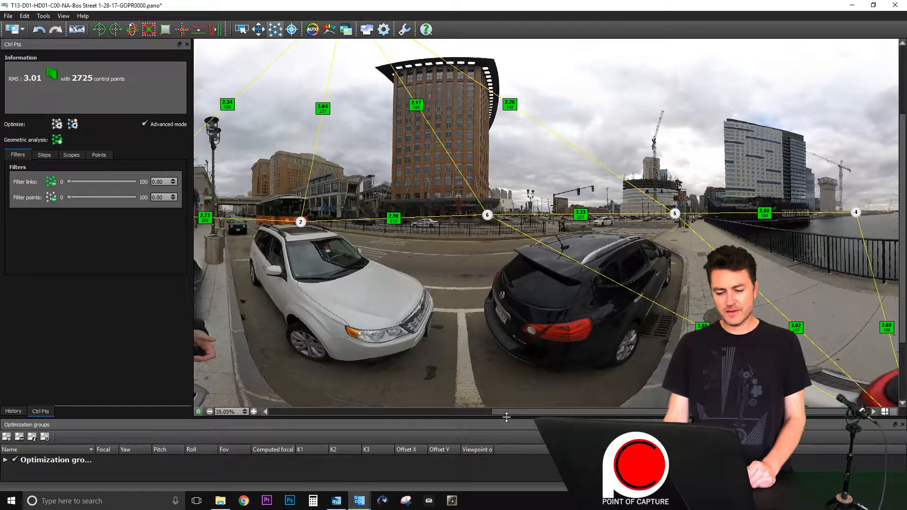
drag(506, 417, 499, 418)
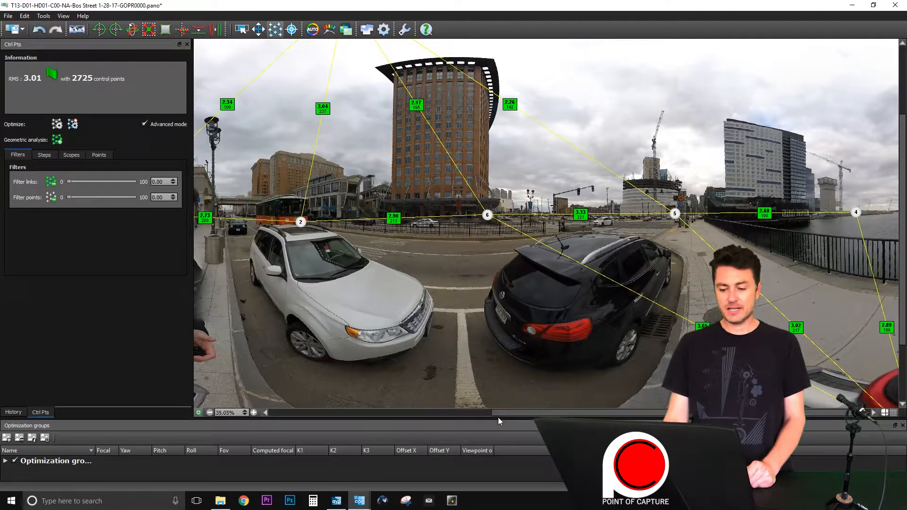
drag(606, 414, 454, 412)
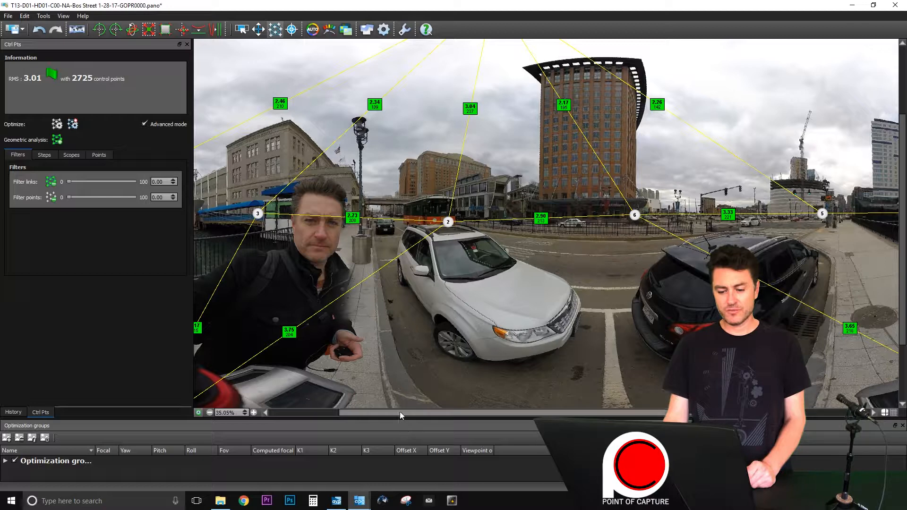
drag(398, 412, 383, 415)
drag(340, 426, 324, 427)
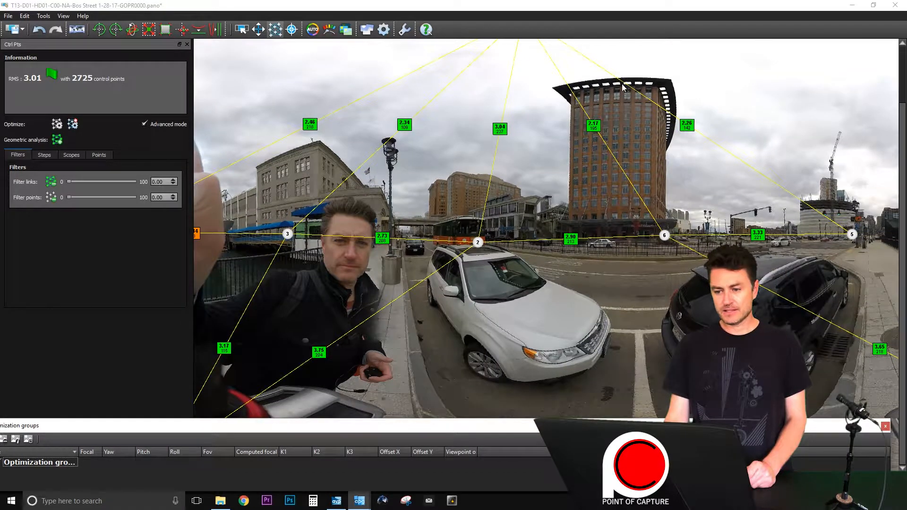
double_click(636, 7)
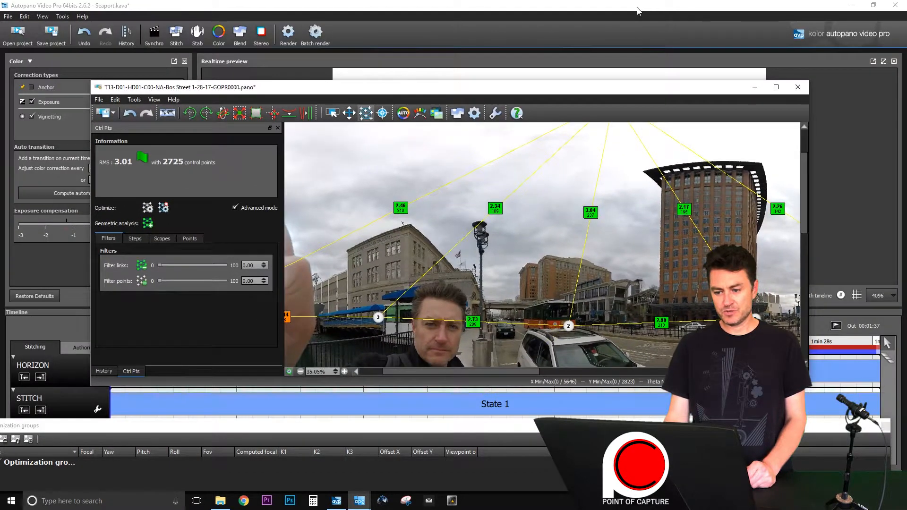
double_click(634, 89)
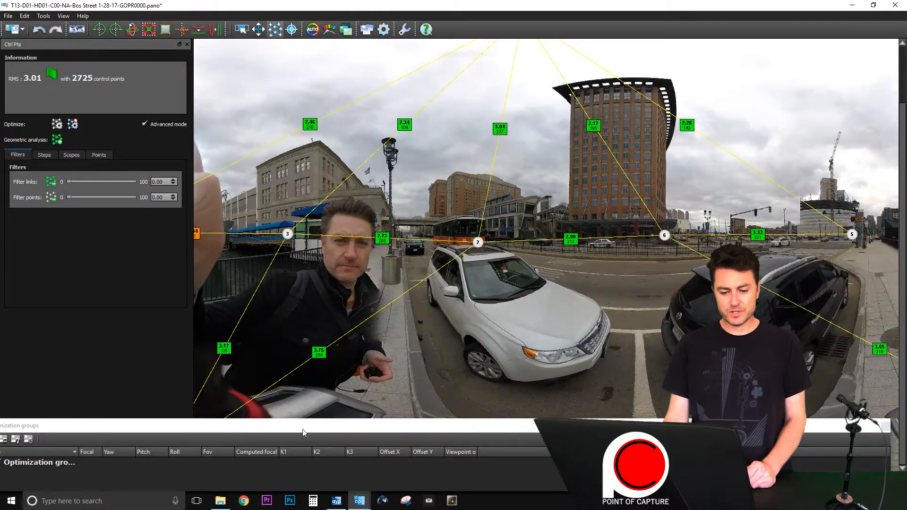
- Open the CP editor and enlarge its window over the panorama until the full list of image links shows
drag(302, 429, 397, 171)
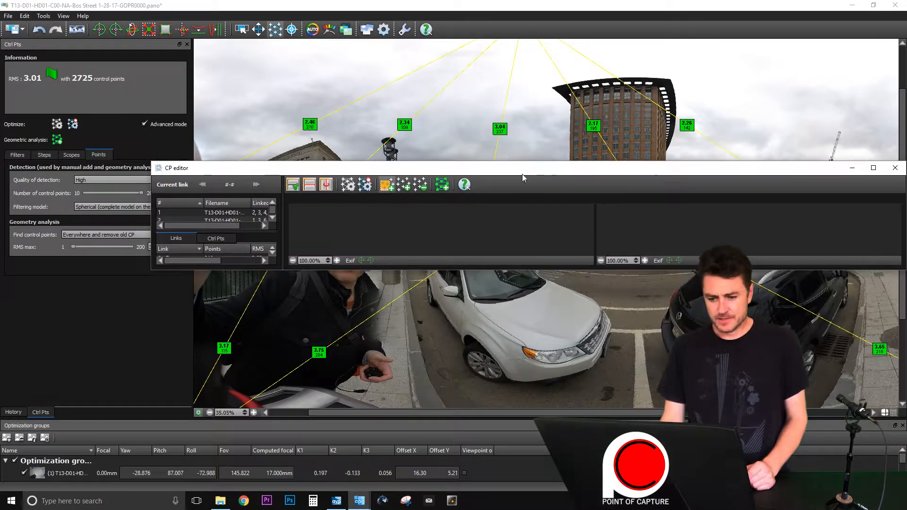
drag(472, 269, 468, 443)
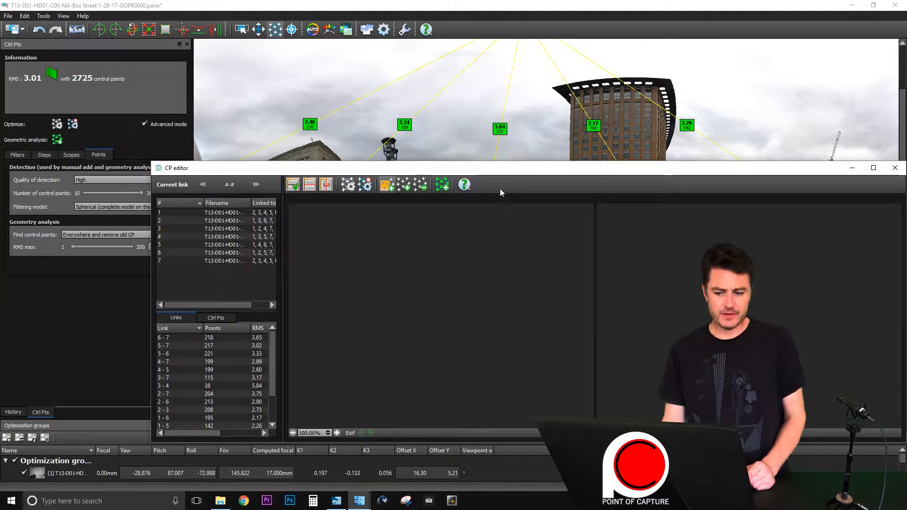
drag(503, 171, 452, 73)
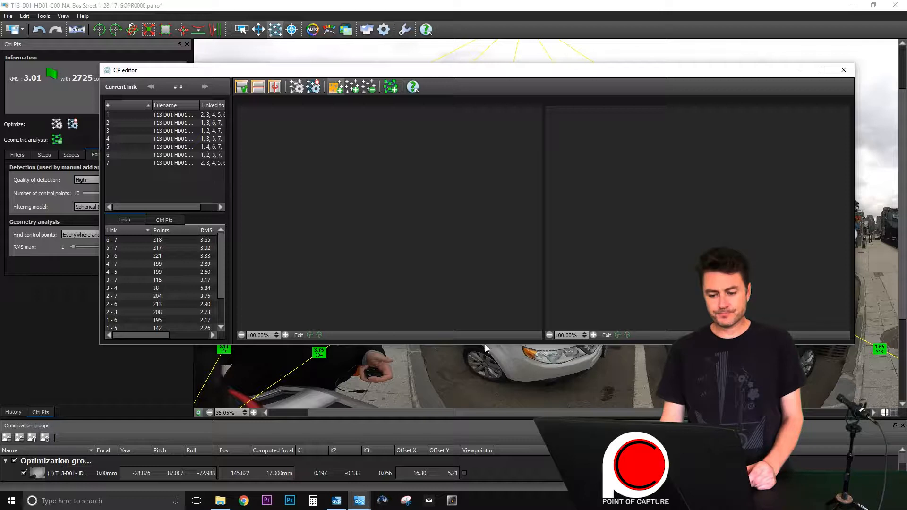
drag(485, 345, 486, 441)
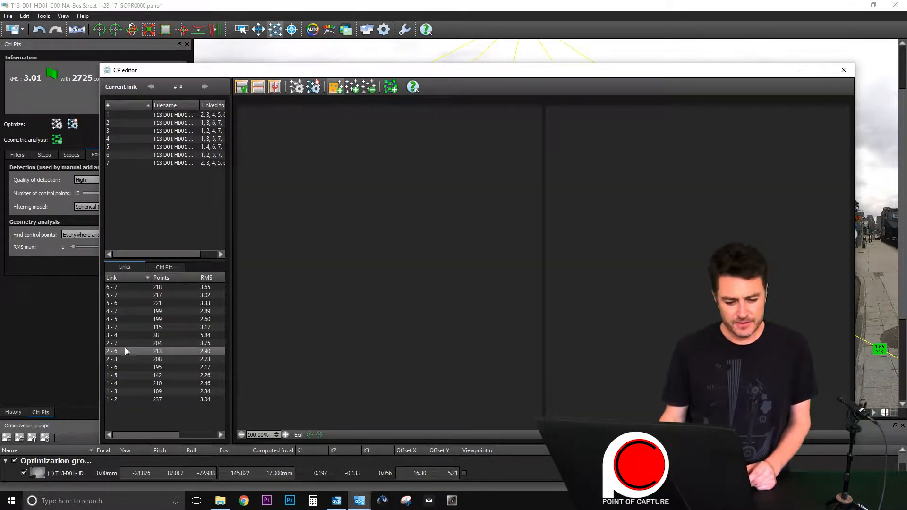
- Display link 5-6 in the CP editor and frame the black car's red taillight in image 5 at 110% zoom
click(113, 303)
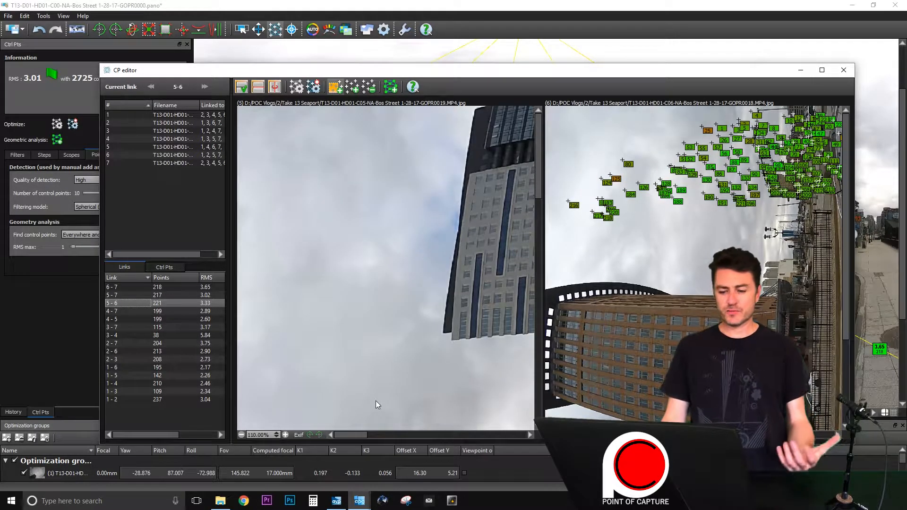
click(241, 434)
click(241, 435)
click(240, 435)
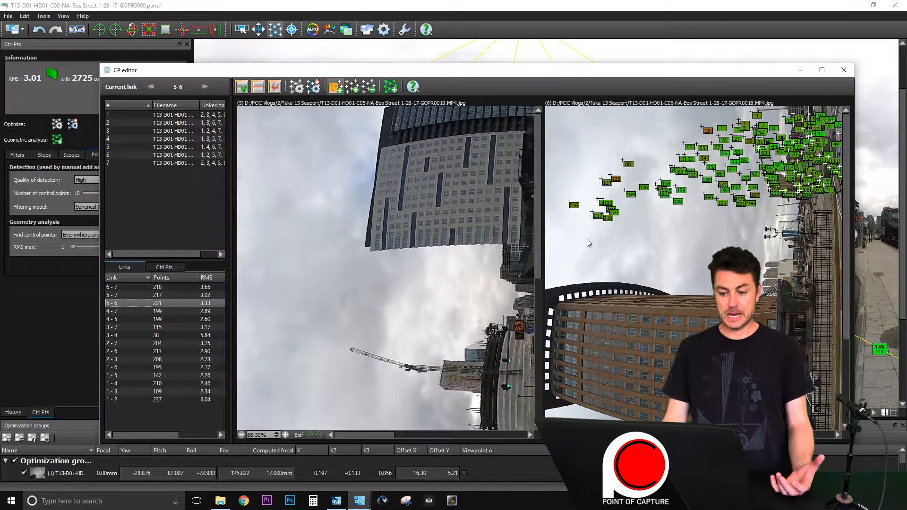
drag(537, 224, 537, 370)
drag(378, 438, 520, 449)
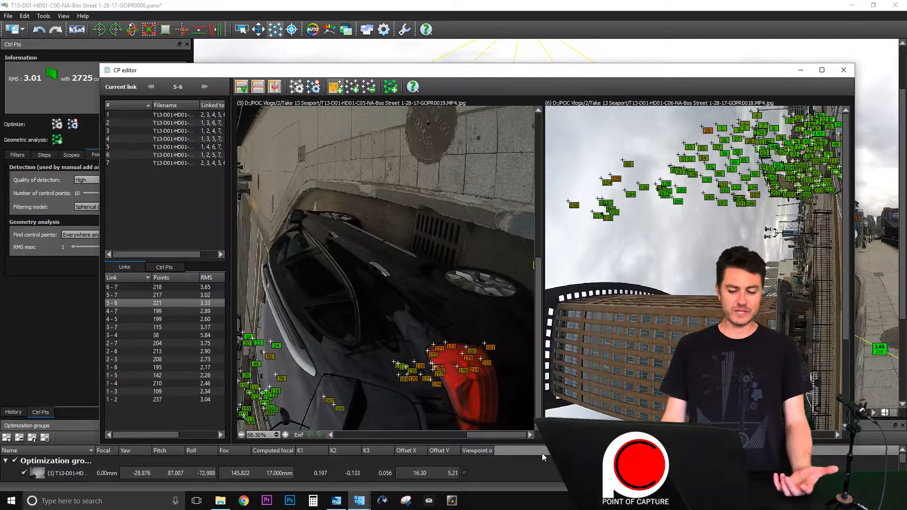
click(285, 435)
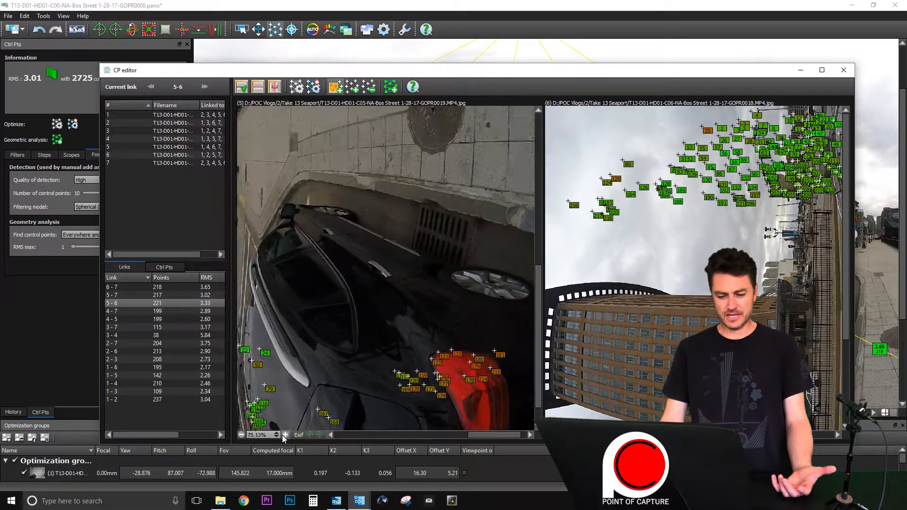
click(285, 435)
click(285, 435)
click(284, 435)
click(285, 435)
drag(504, 440, 523, 441)
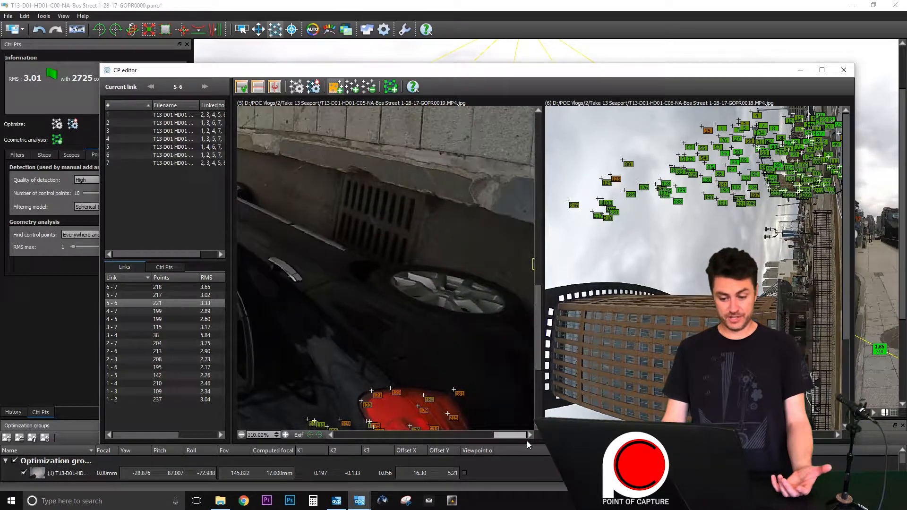
drag(540, 315, 541, 344)
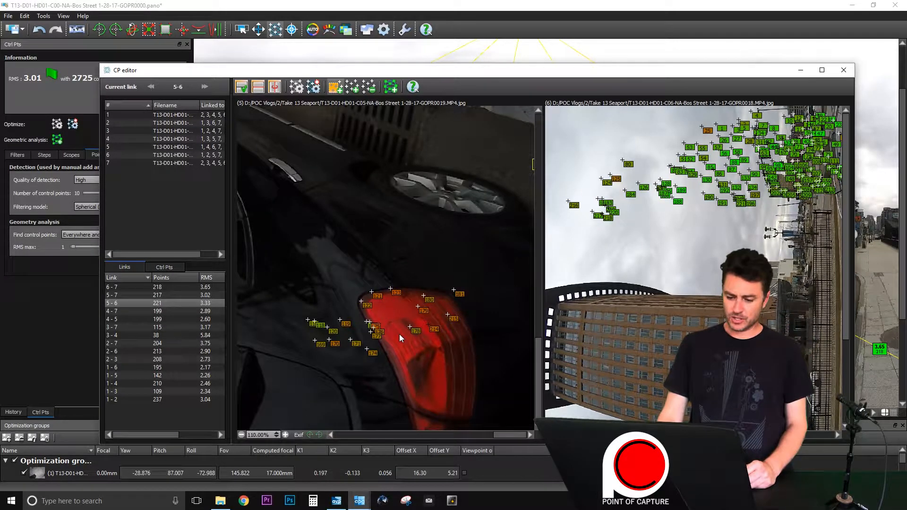
- Add auto control points to link 5-6 over matching areas around the black car's taillight in images 5 and 6
scroll(685, 279, up, 8)
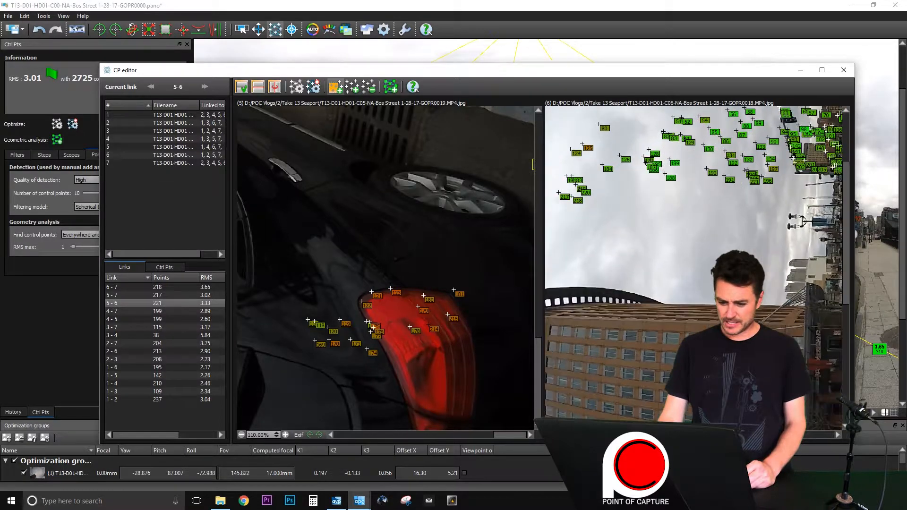
drag(739, 435, 828, 439)
drag(845, 265, 845, 186)
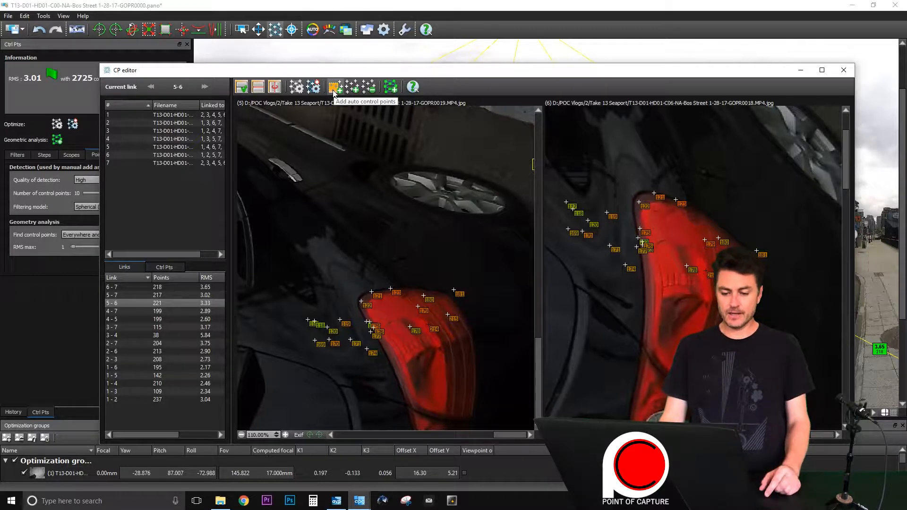
drag(511, 232, 302, 379)
drag(771, 172, 585, 304)
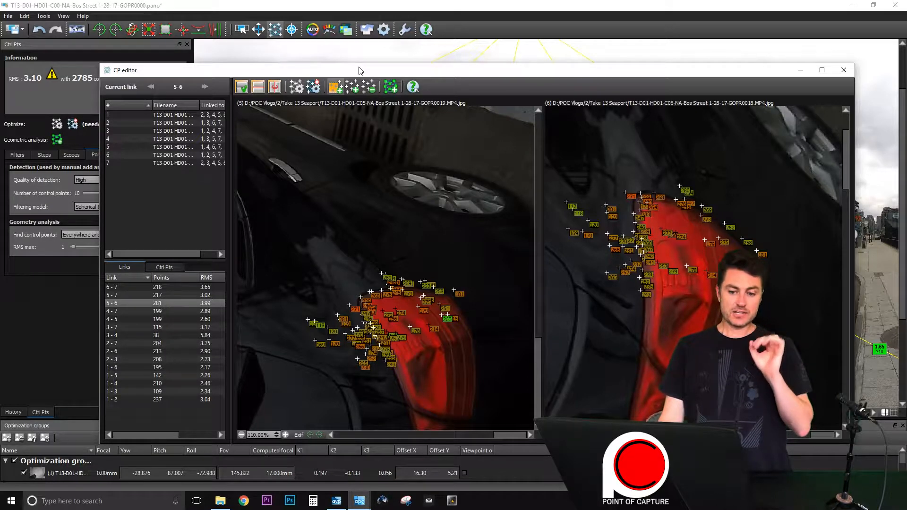
- Check the 5-6 link on the panorama behind the CP editor and reoptimize with the added control points
drag(360, 70, 429, 208)
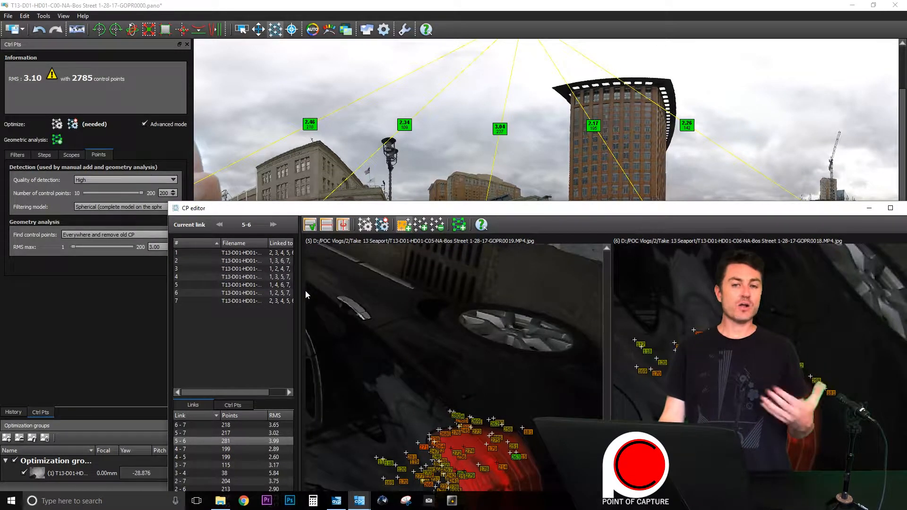
drag(462, 211, 382, 268)
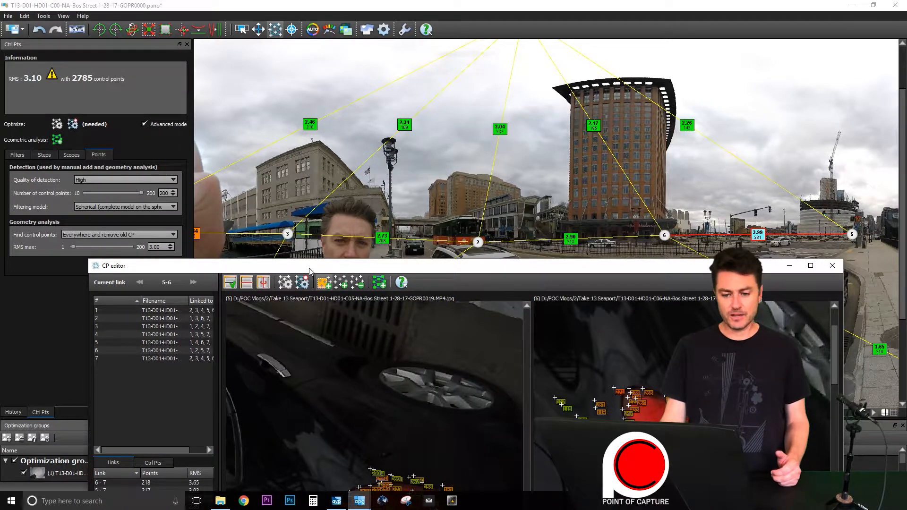
drag(310, 269, 312, 75)
click(305, 88)
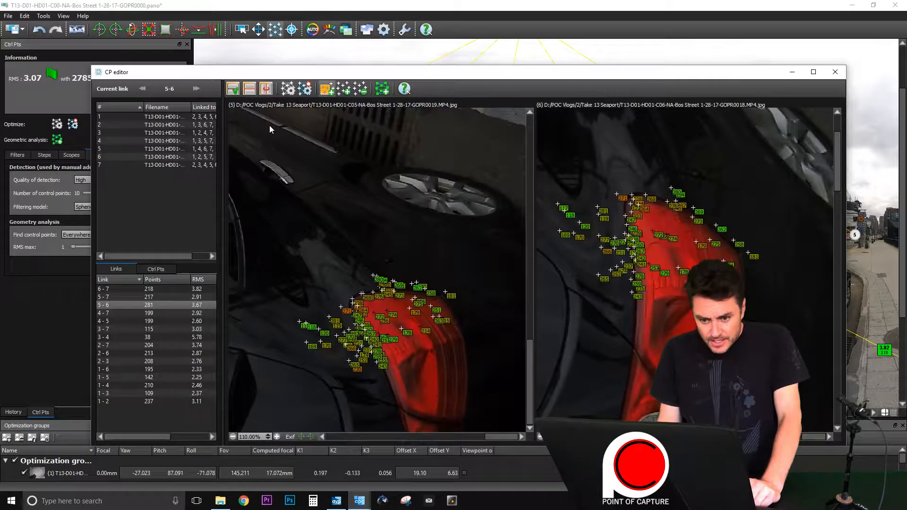
- Move the CP editor off the panorama and inspect the stitching at the black car's taillight at 133.10% zoom
drag(316, 77, 336, 118)
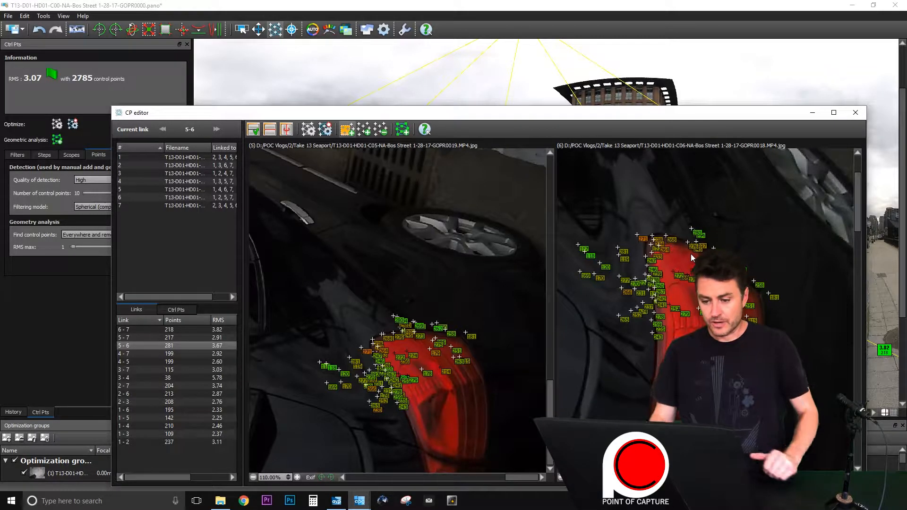
drag(688, 108, 701, 392)
click(258, 29)
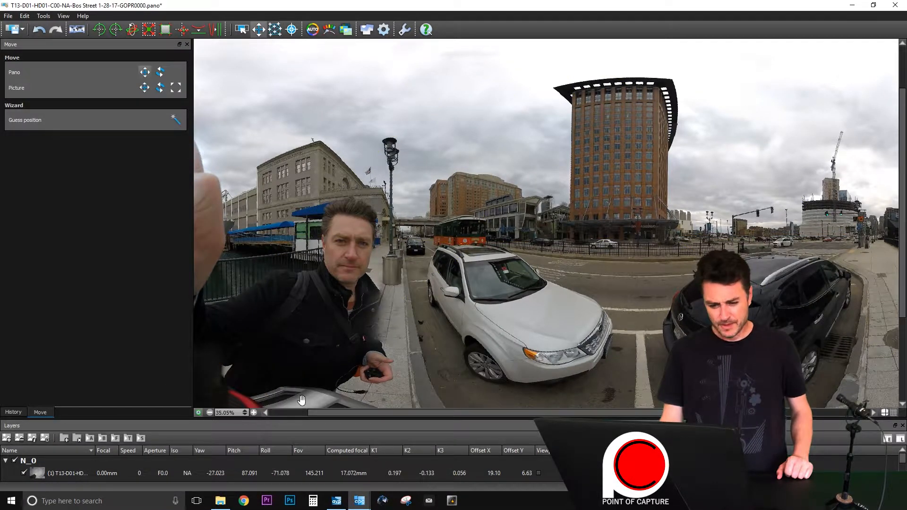
click(251, 412)
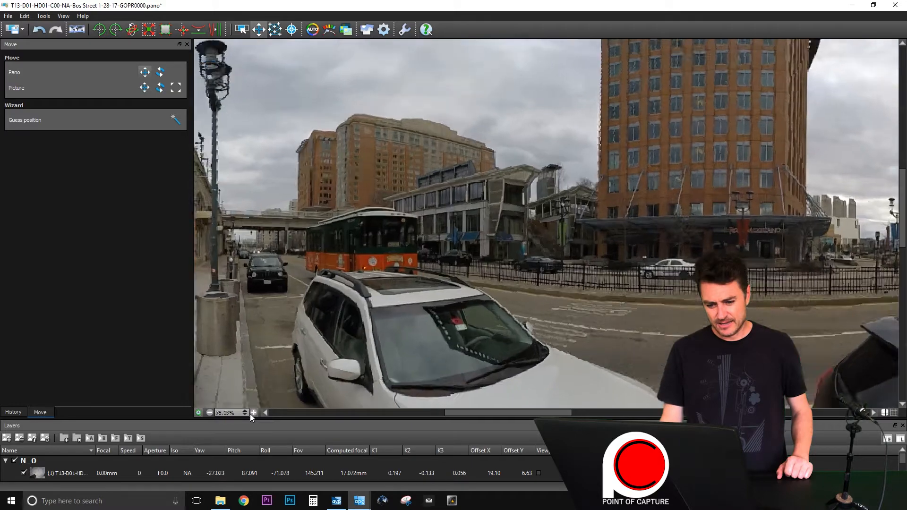
scroll(640, 337, down, 5)
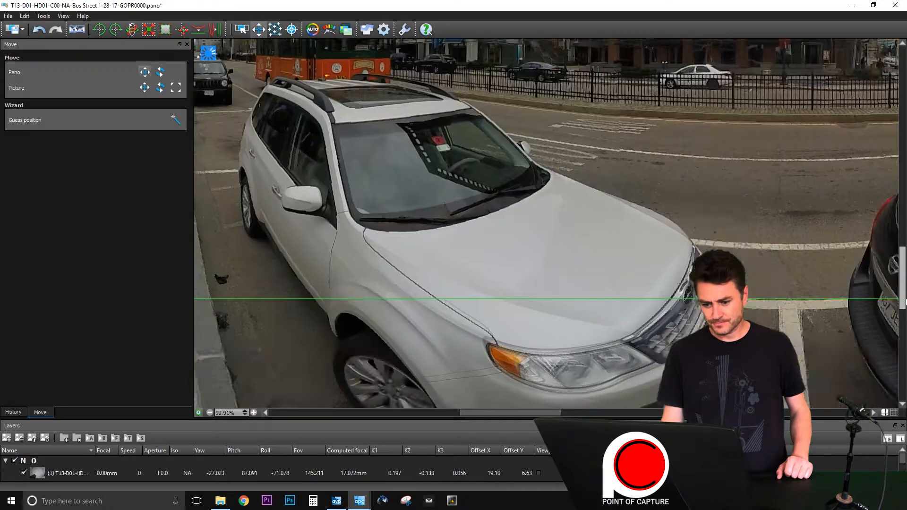
drag(554, 410, 665, 410)
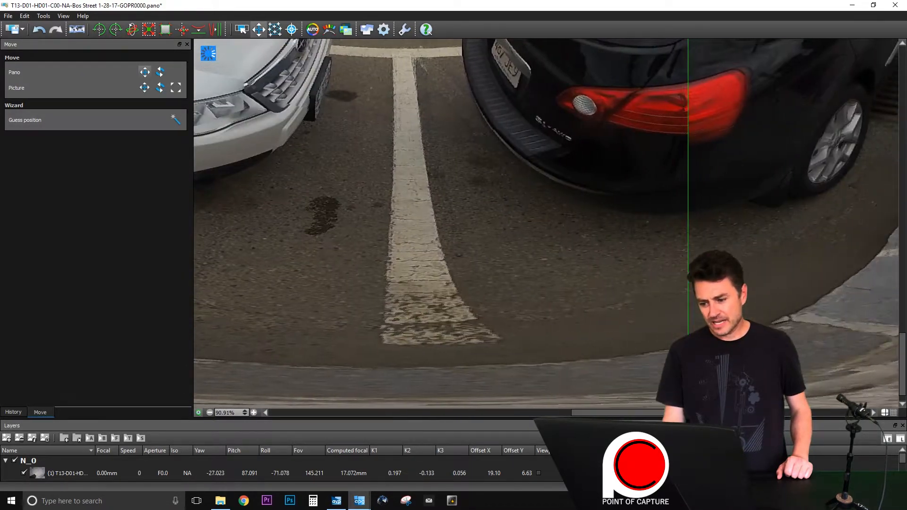
scroll(902, 368, up, 3)
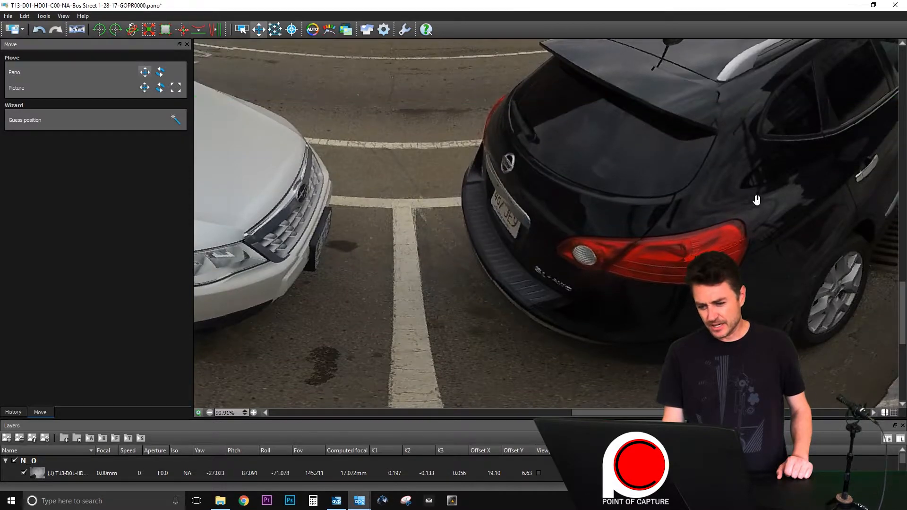
click(254, 412)
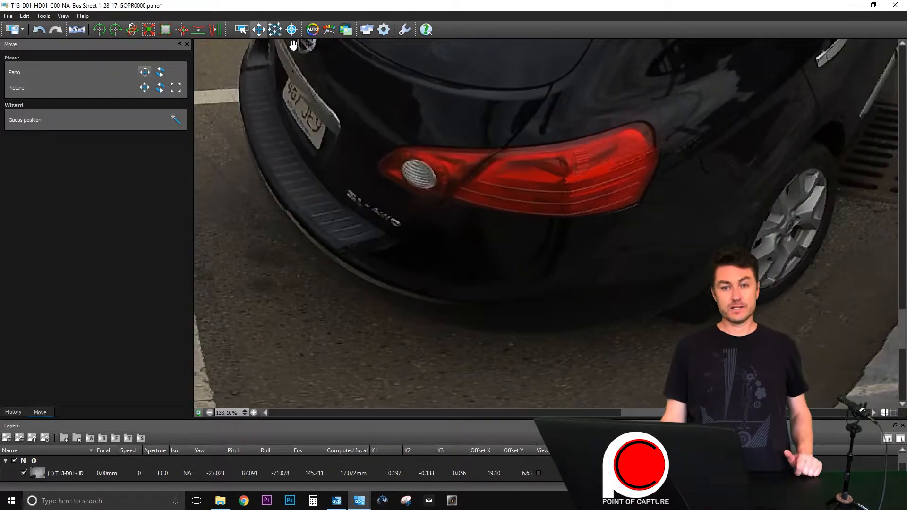
- Bring the CP editor back and zoom link 5-6 on the taillight to 146.41% in image 5 and 235.79% in image 6
click(275, 30)
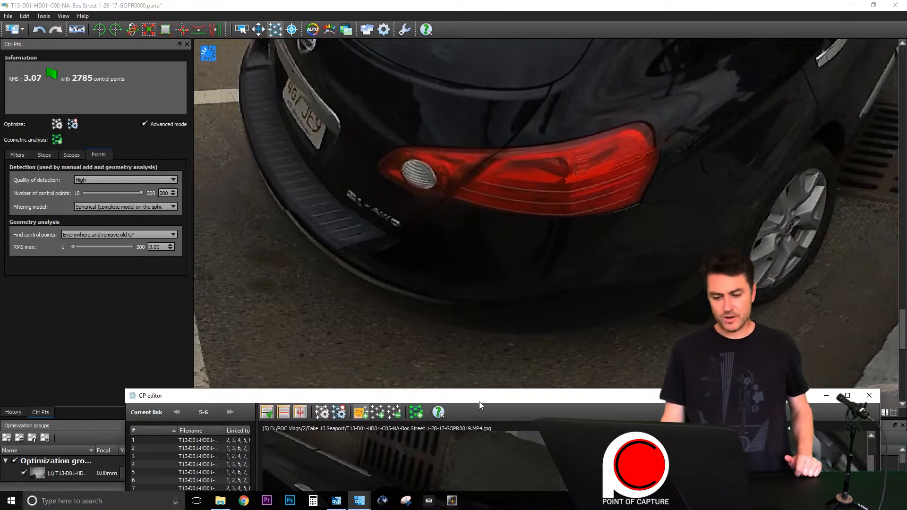
drag(478, 399, 449, 54)
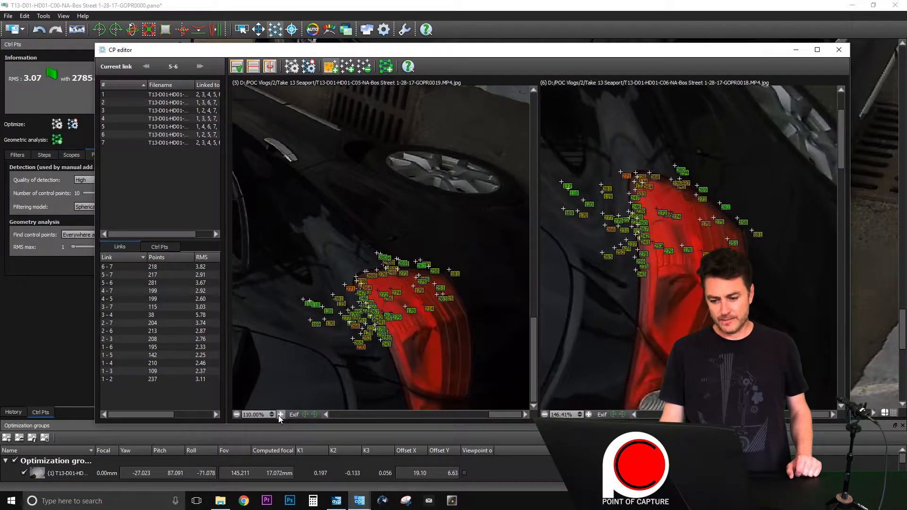
click(281, 415)
click(280, 415)
click(281, 415)
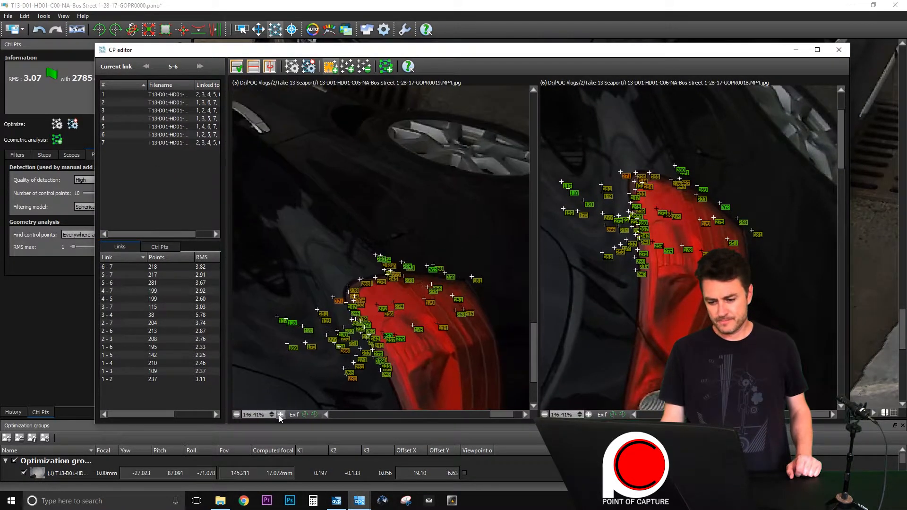
click(589, 414)
click(588, 415)
click(589, 414)
click(589, 414)
click(589, 414)
scroll(834, 151, up, 3)
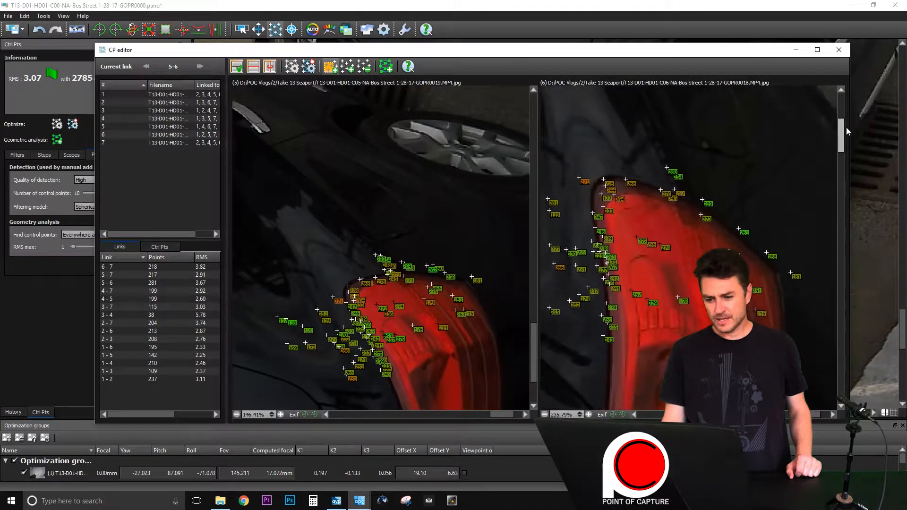
- Add more auto control points over the upper taillight in both images of link 5-6 and reoptimize the panorama
drag(755, 154, 553, 270)
drag(464, 246, 315, 373)
drag(734, 162, 525, 350)
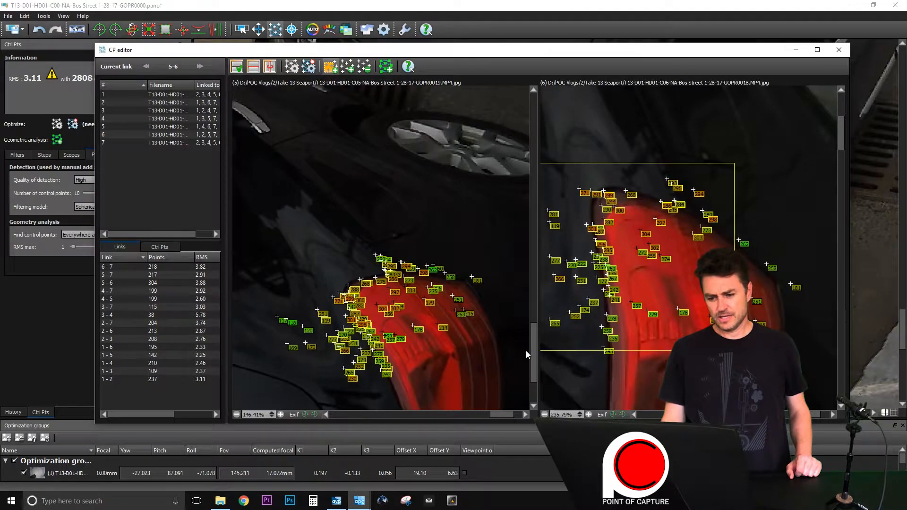
drag(492, 226, 336, 359)
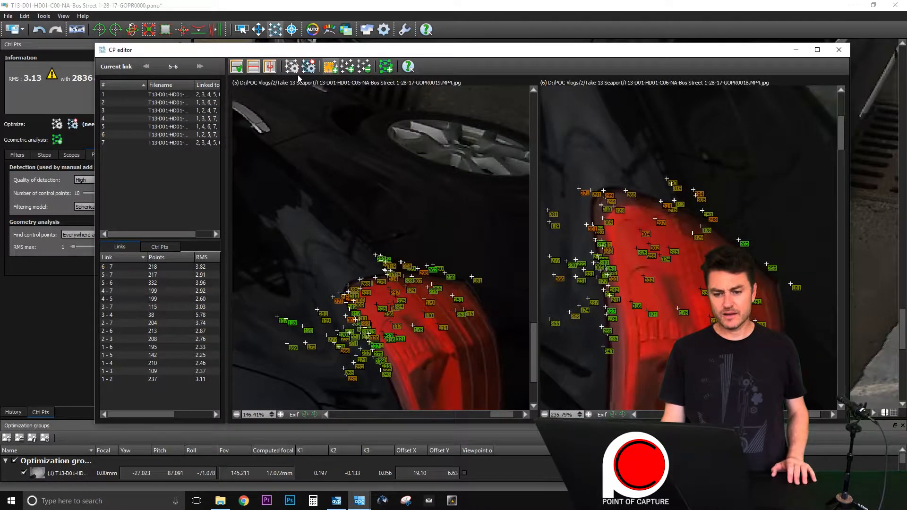
click(308, 66)
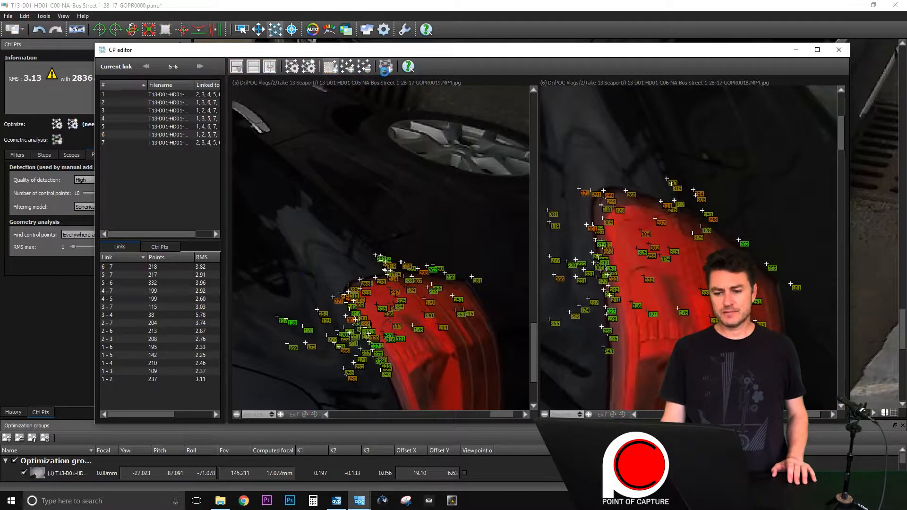
- Check the taillight on the panorama behind the CP editor and delete link 5-6's control points over the upper taillight in image 5
drag(396, 53, 430, 438)
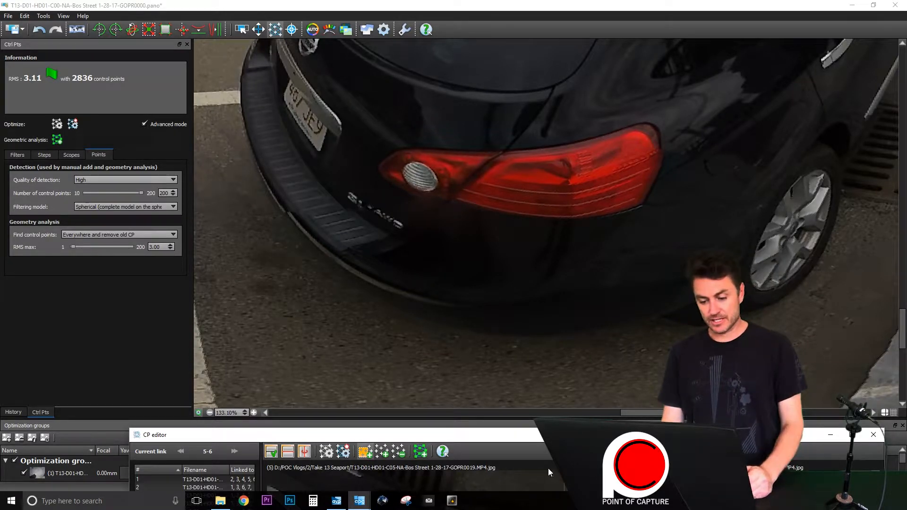
drag(593, 435, 545, 54)
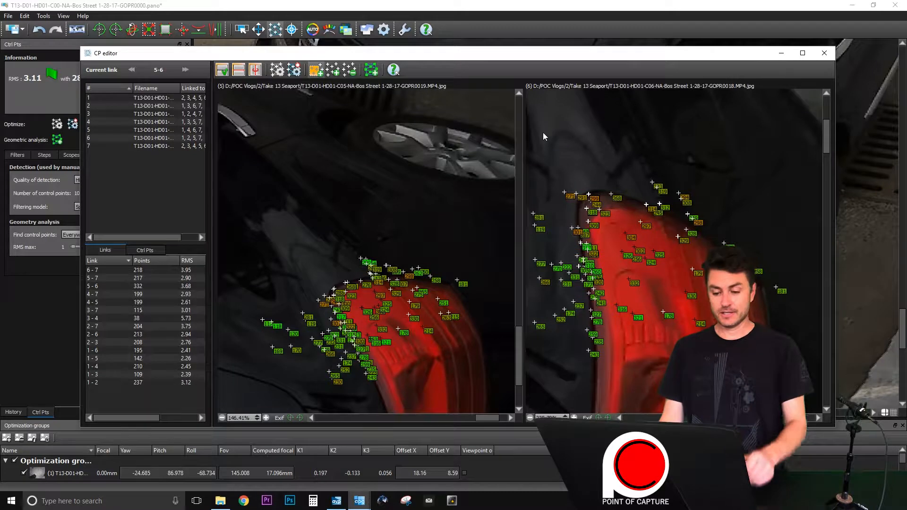
drag(469, 233, 307, 332)
key(Delete)
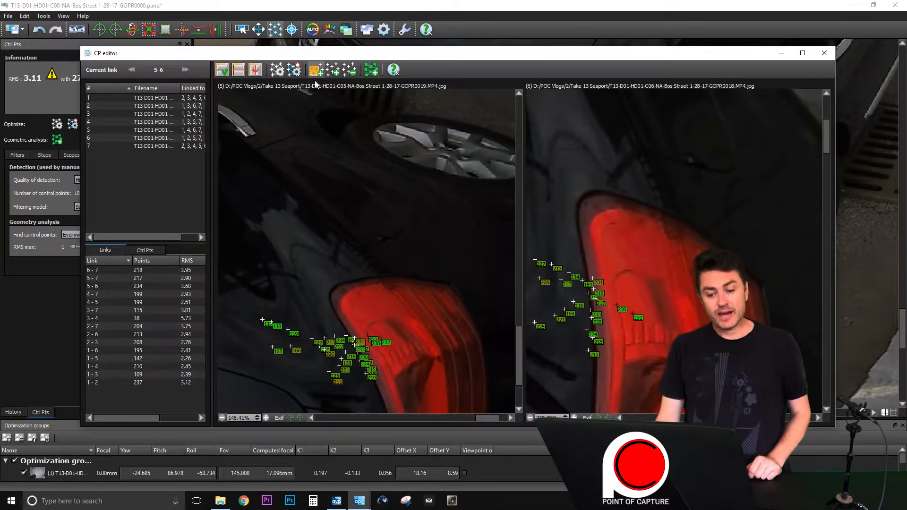
- Add fresh auto control points around the upper taillight in images 5 and 6, and reoptimize the panorama
drag(448, 263, 311, 343)
mouse_move(759, 187)
mouse_down()
mouse_move(605, 279)
mouse_move(573, 311)
mouse_up()
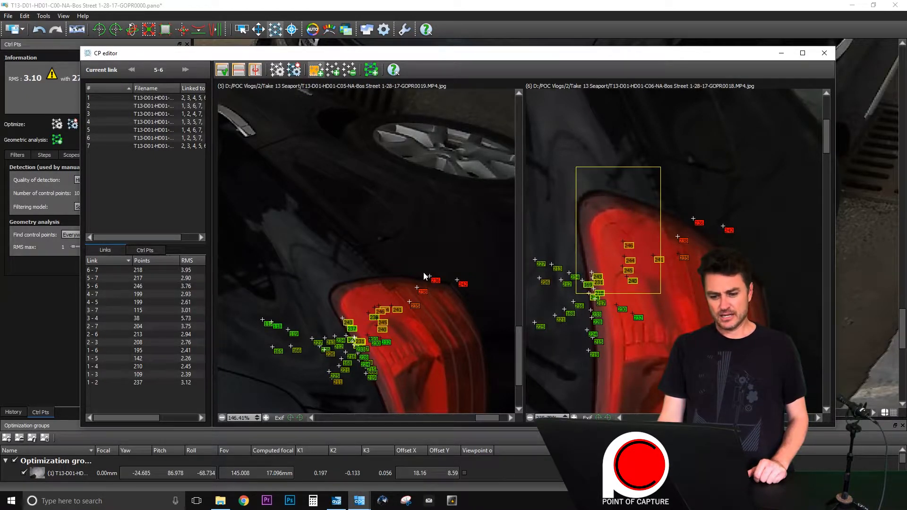
drag(436, 239, 294, 329)
drag(435, 232, 320, 314)
drag(653, 158, 538, 306)
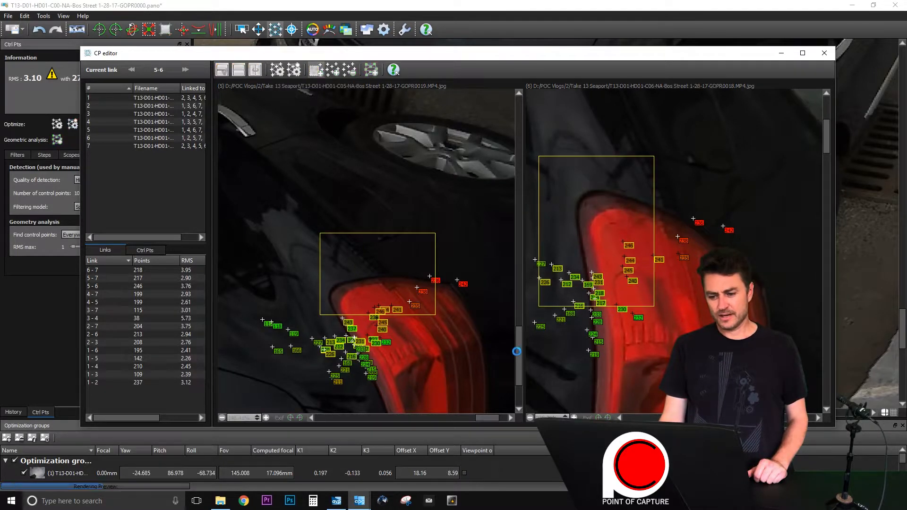
drag(532, 168, 709, 274)
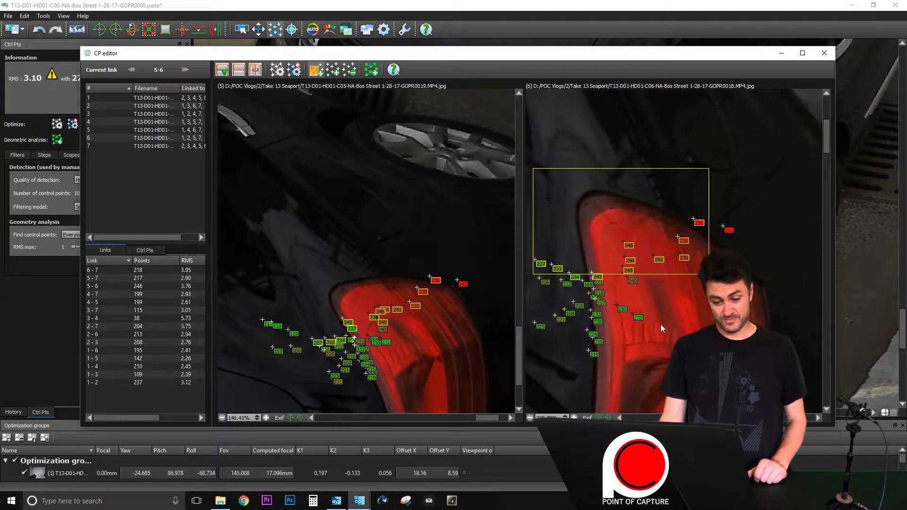
drag(265, 233, 491, 374)
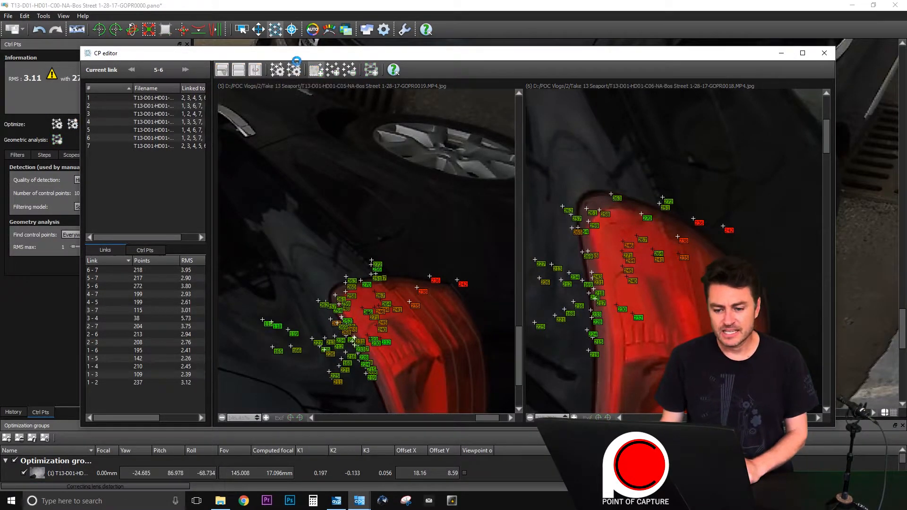
drag(280, 53, 347, 404)
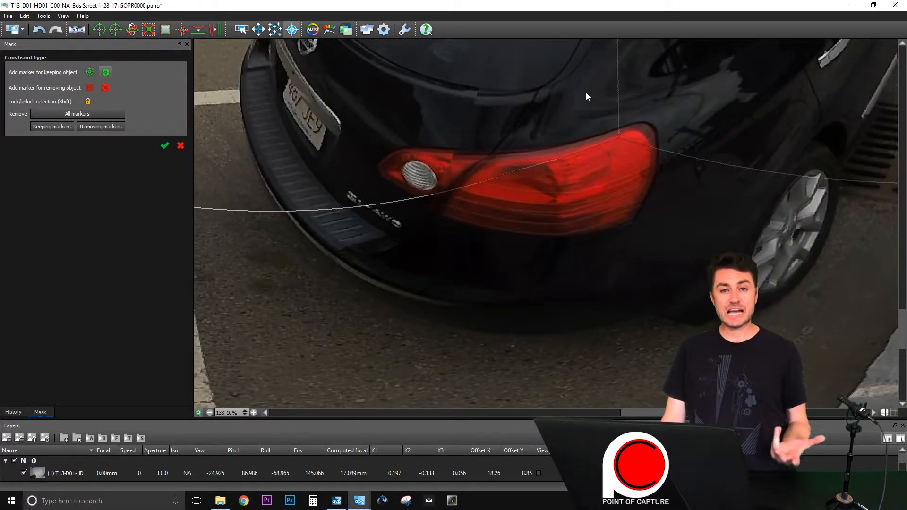
- In mask mode, place keep markers on the black car's rear window, near its door handle and on the pavement behind the car
drag(901, 319, 901, 297)
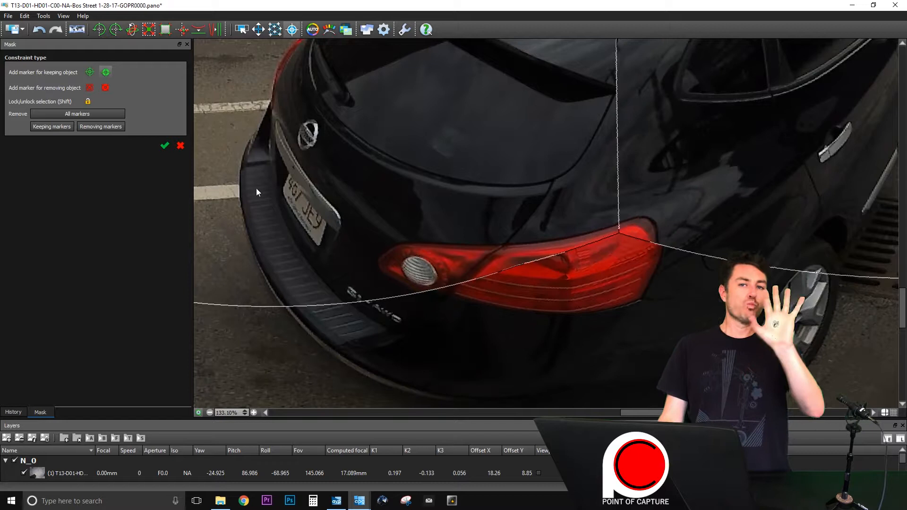
click(570, 184)
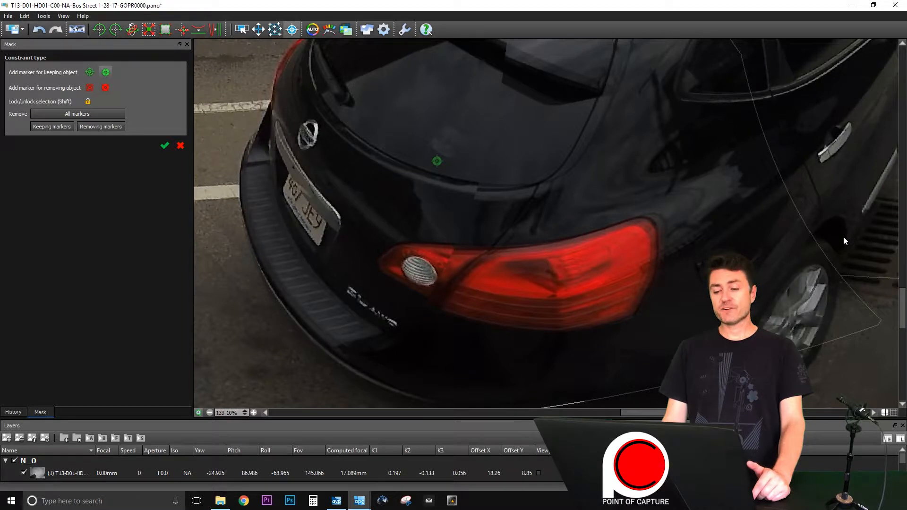
click(851, 152)
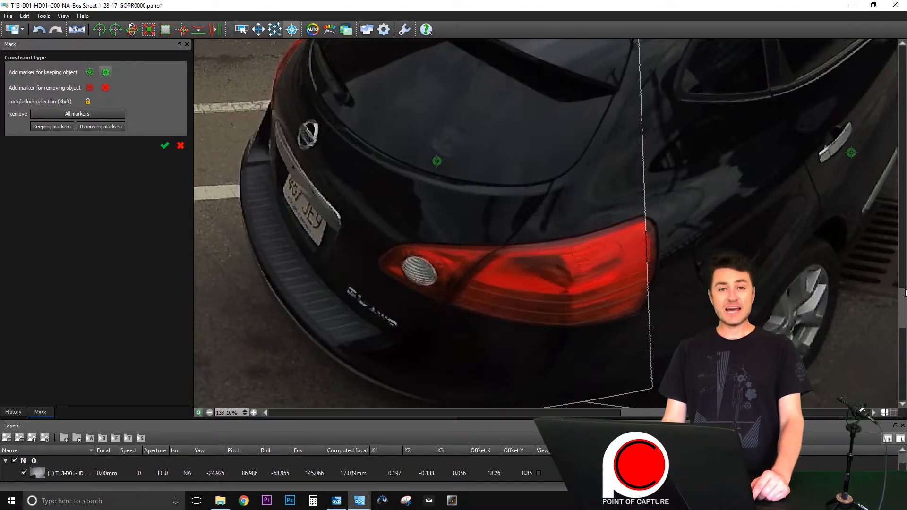
drag(903, 299, 903, 330)
click(595, 325)
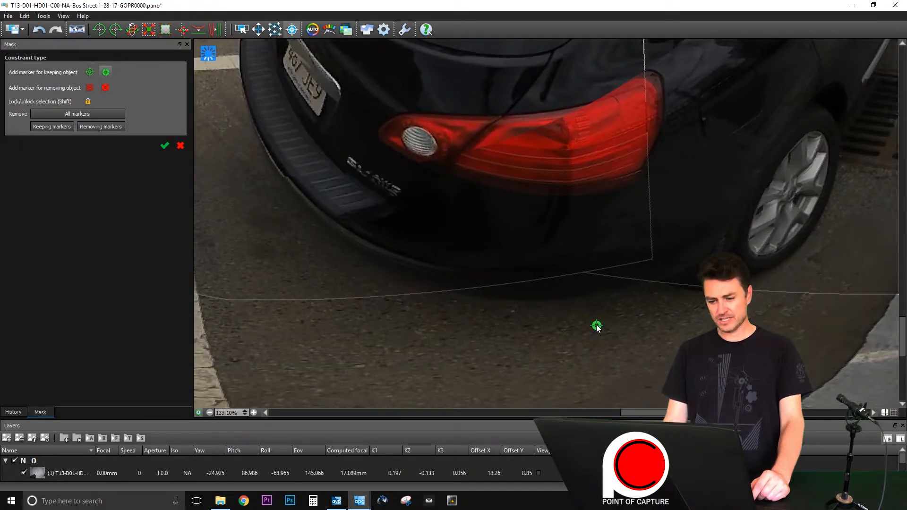
- Place two keep markers on the black car's bodywork, just above the white reverse light and above the middle of the taillight
drag(902, 337, 902, 312)
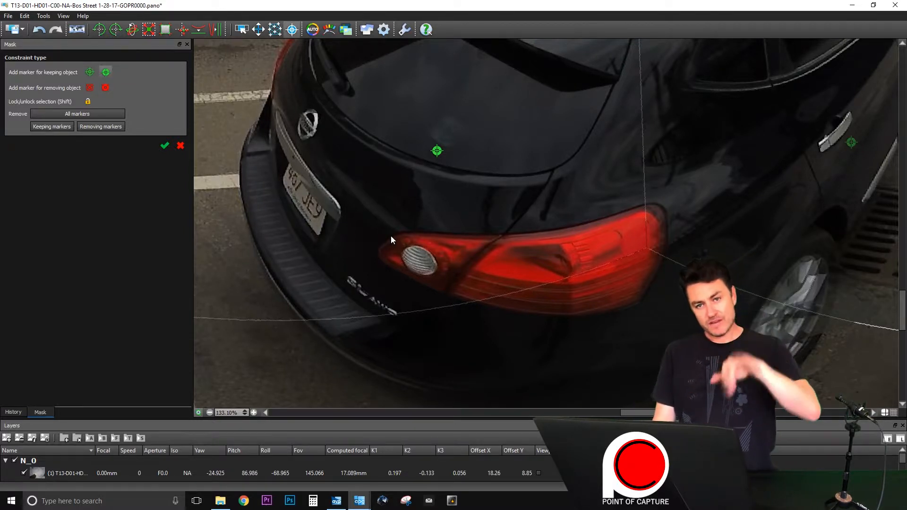
click(425, 227)
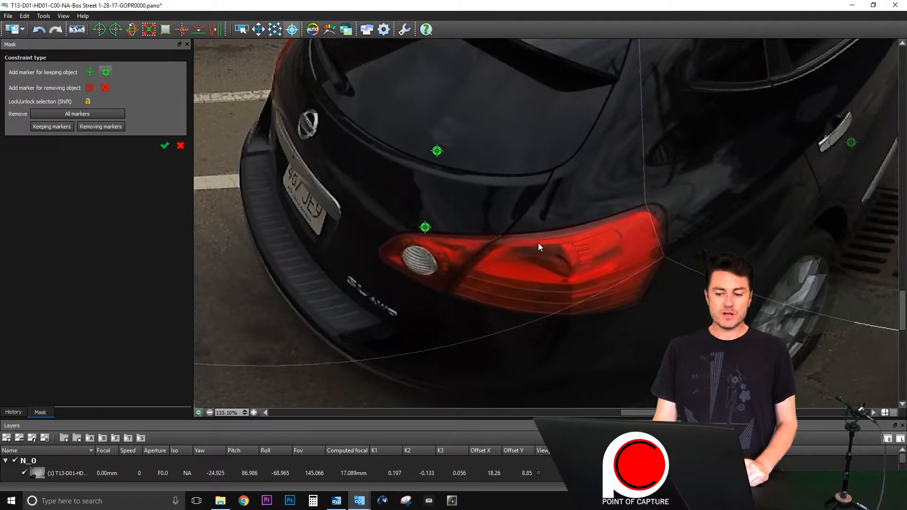
click(527, 228)
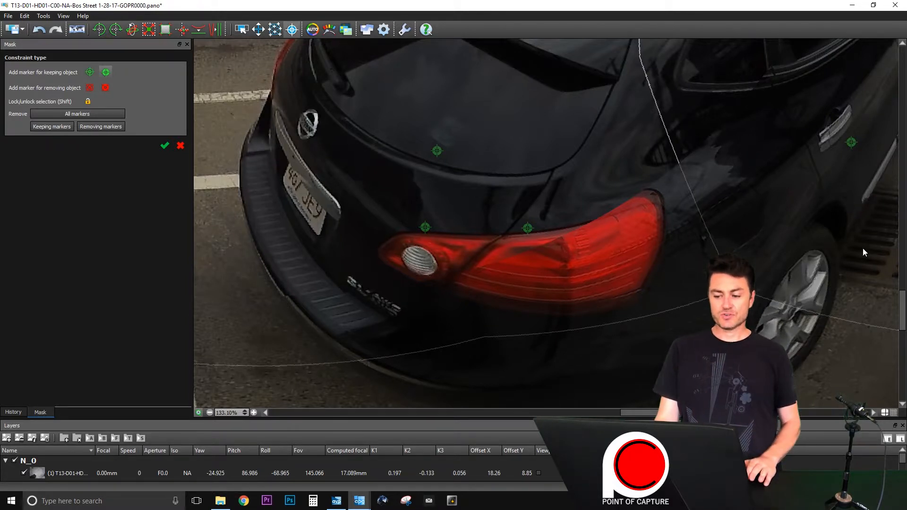
- Place keep markers on the black car's rear wheel arch, wheel hub and lower wheel rim
drag(903, 313, 903, 298)
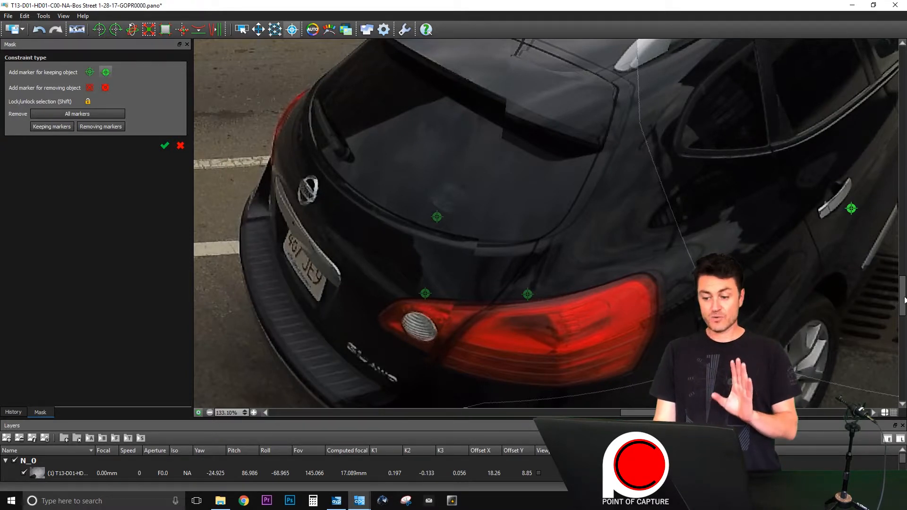
drag(898, 300, 899, 324)
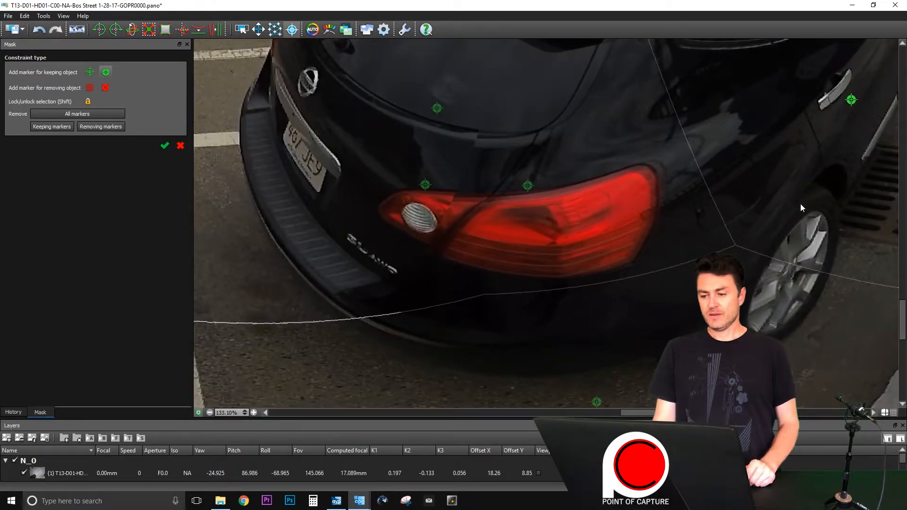
click(826, 198)
click(798, 277)
click(765, 330)
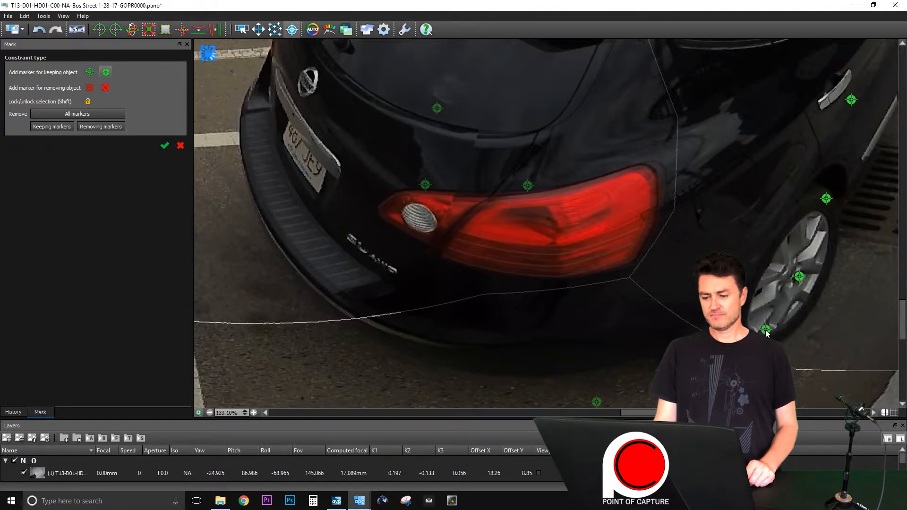
- Place keep markers on the taillight's upper edge, centre and outer upper corner, and on the bumper below the chrome badge
click(515, 194)
click(562, 209)
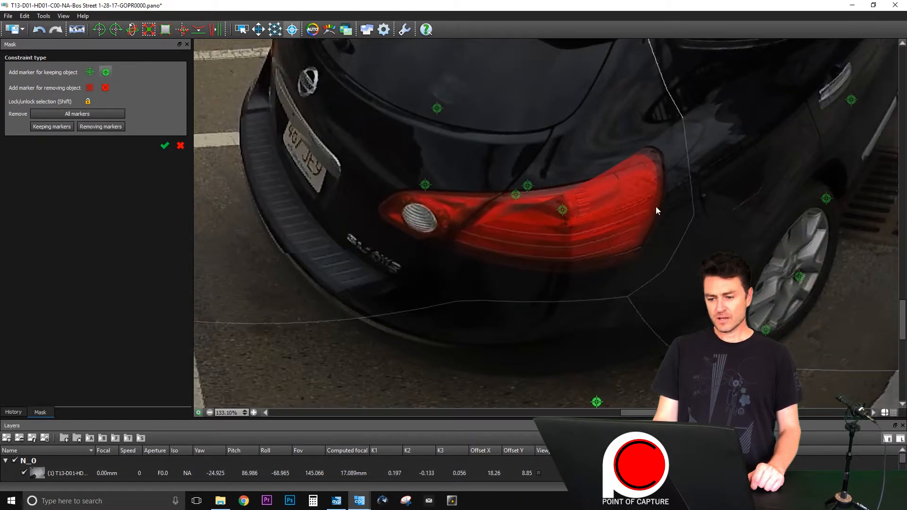
click(638, 166)
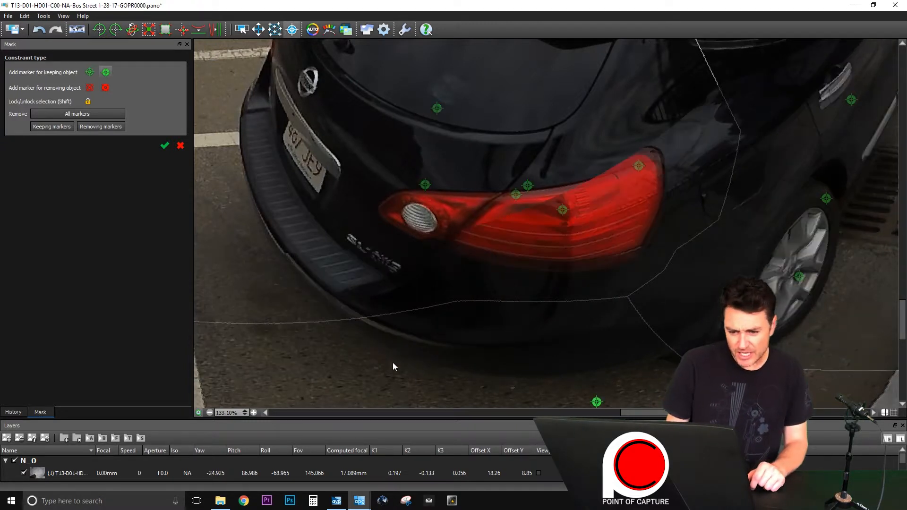
click(369, 279)
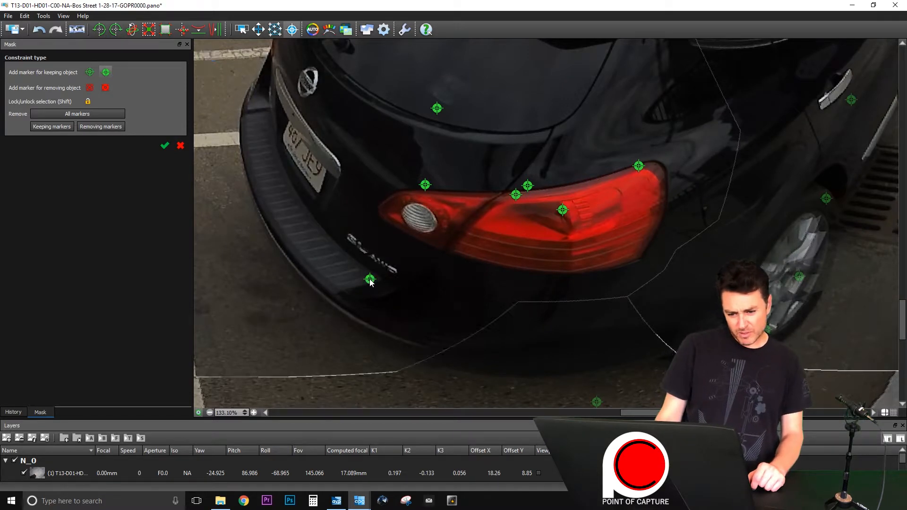
- Place keep markers across the black car's bumper below the taillight and chrome badge, and on the pavement just behind the bumper
click(537, 305)
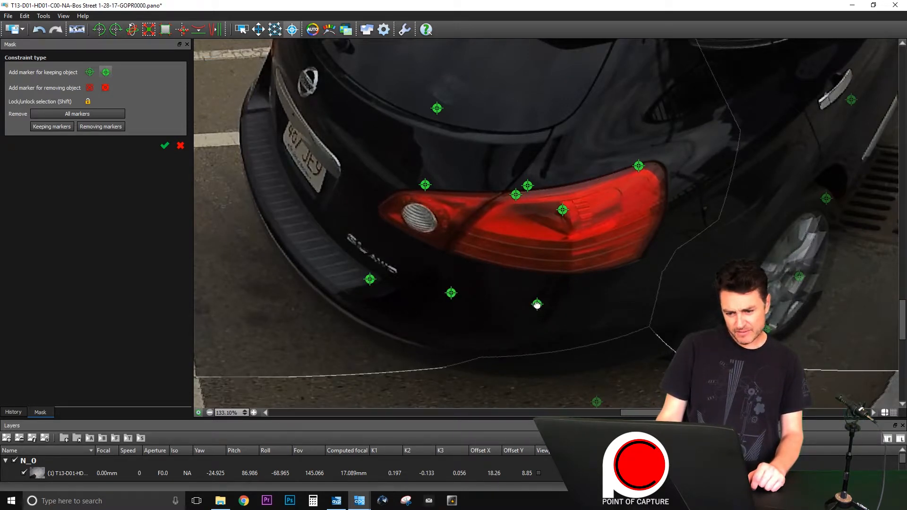
click(495, 328)
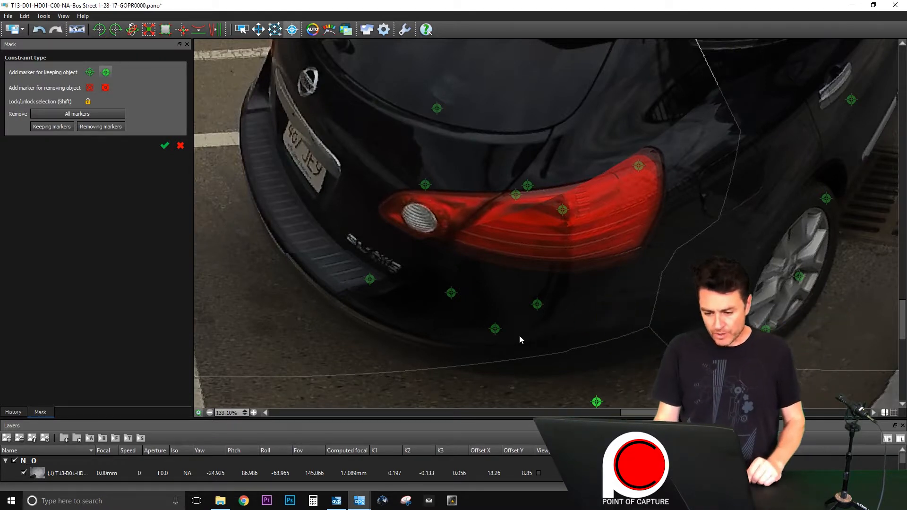
click(559, 379)
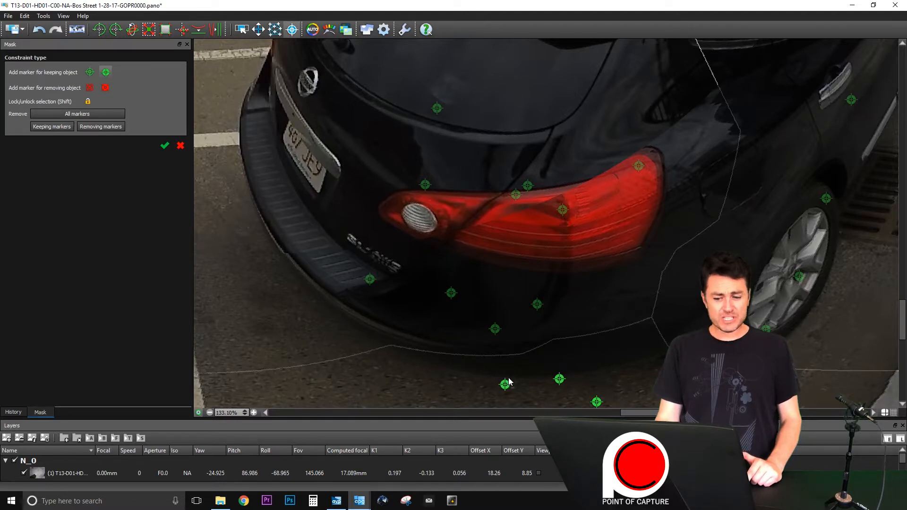
click(530, 367)
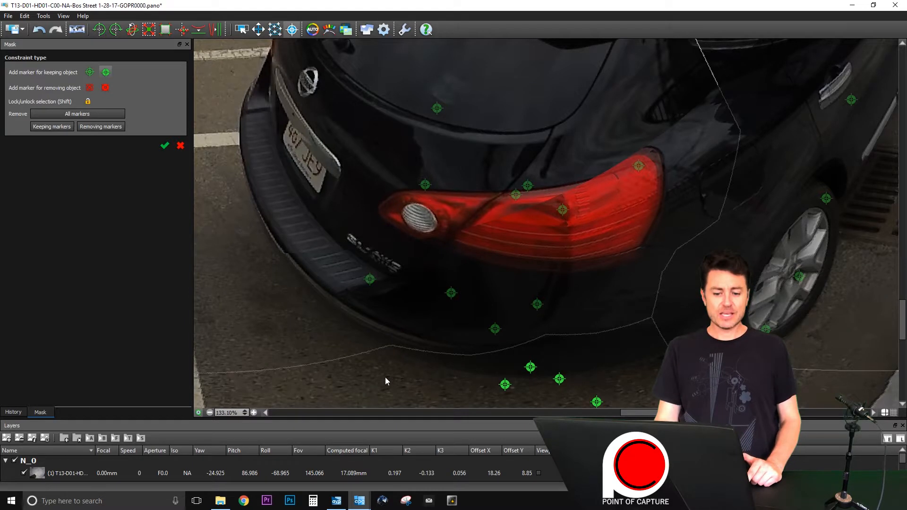
click(321, 380)
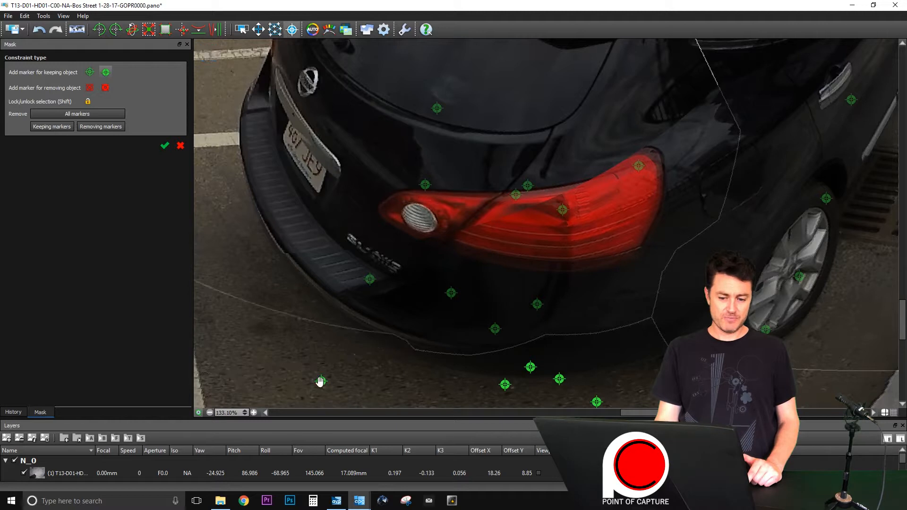
click(423, 299)
drag(424, 299, 410, 308)
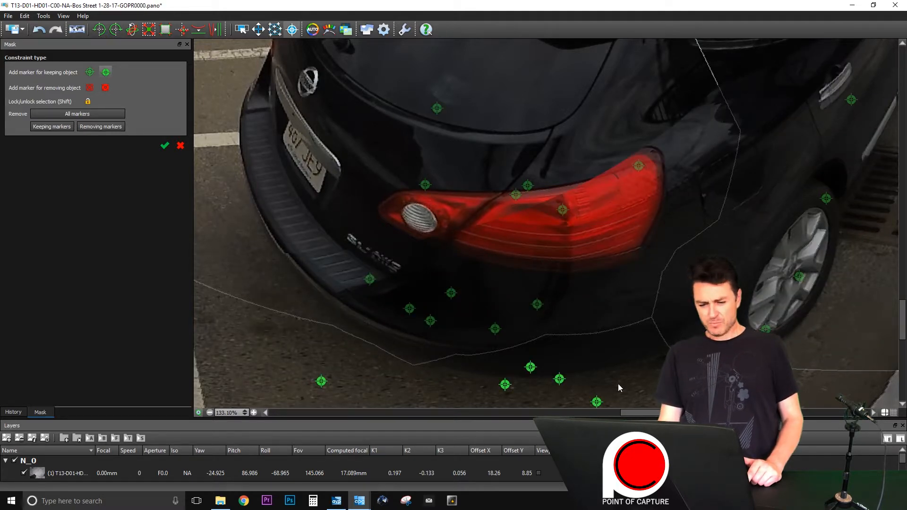
- Place keep markers on the car's rear window, spoiler, the rear end of the roof rail, and the bodywork above and below the rear side window
click(209, 412)
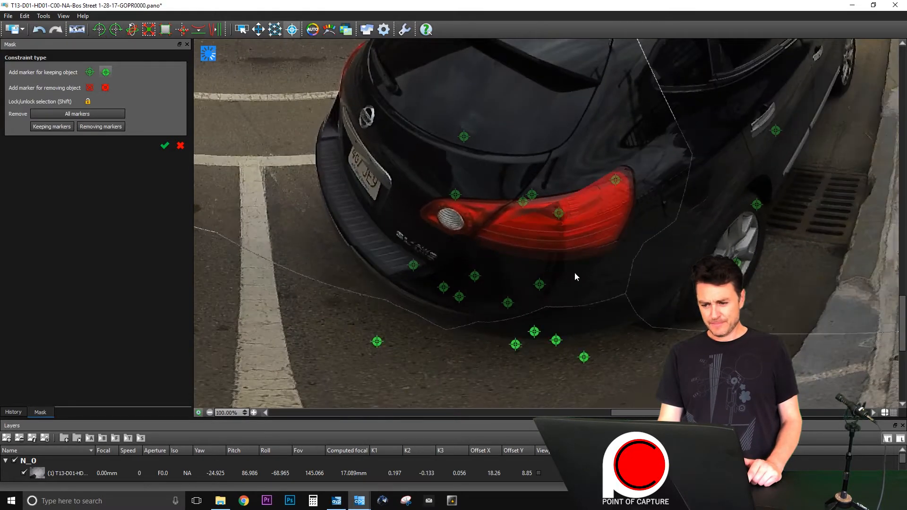
scroll(614, 236, up, 5)
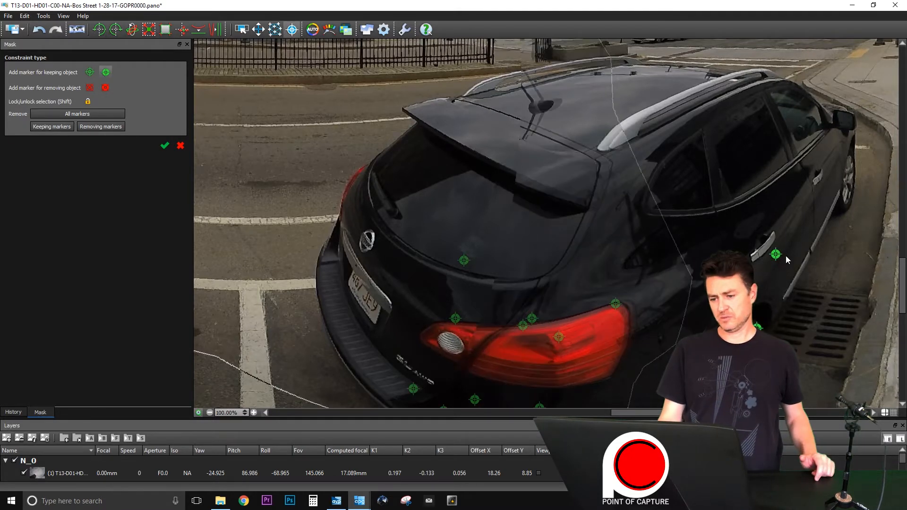
click(716, 214)
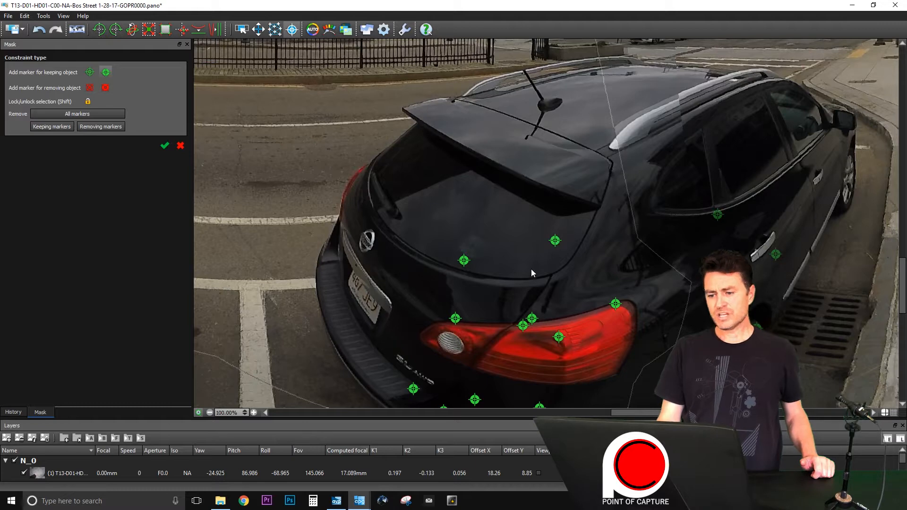
click(670, 135)
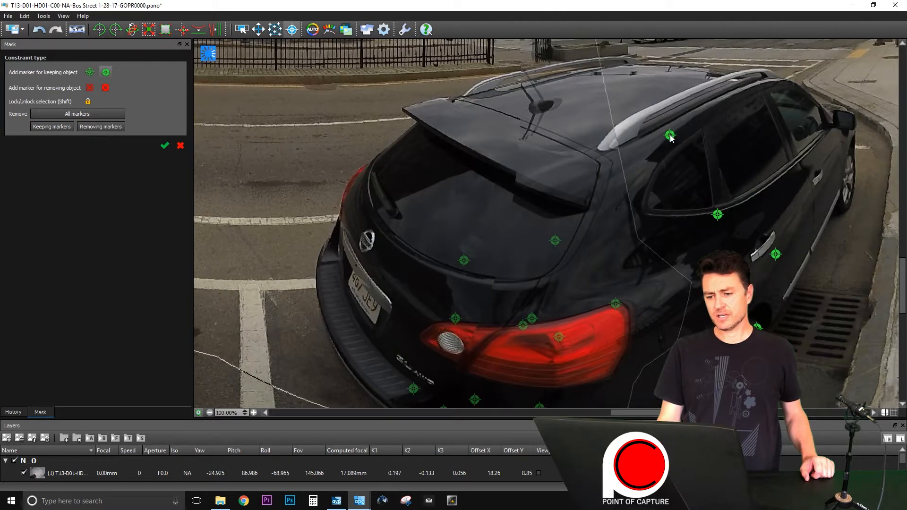
click(543, 175)
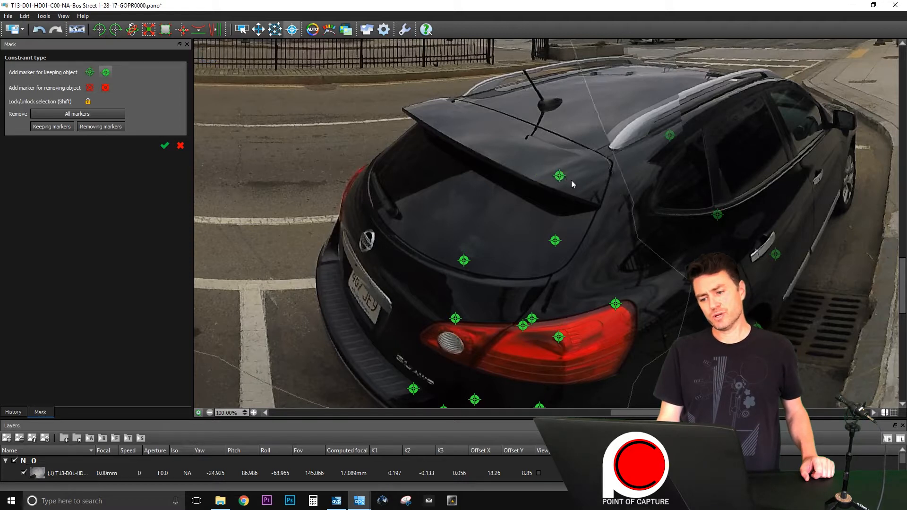
click(623, 129)
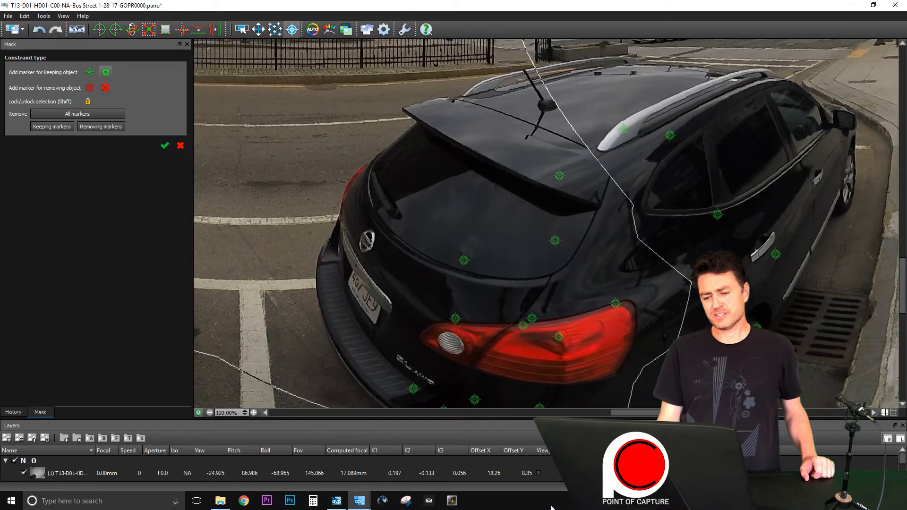
click(573, 176)
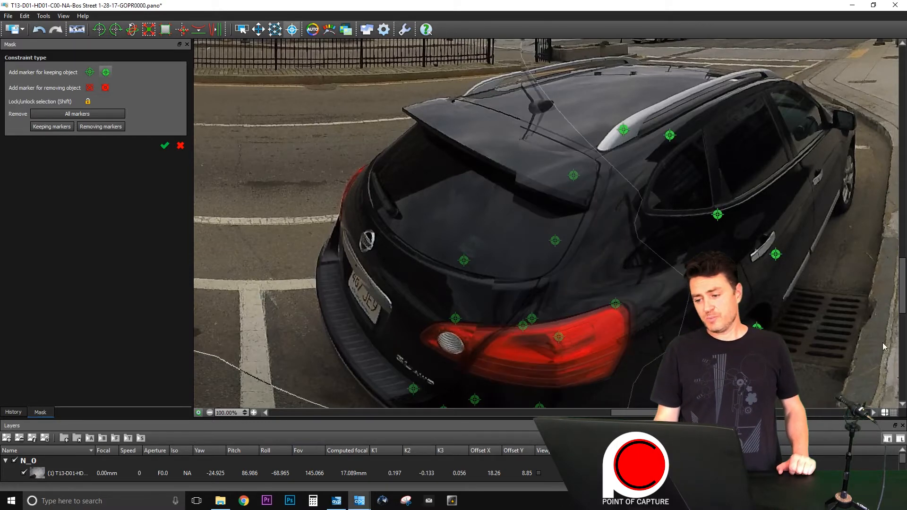
- Place keep markers on the roof beside the antenna, in the background beyond the roof, and around the spoiler's corner and the roof rail's rear end
drag(902, 294, 903, 274)
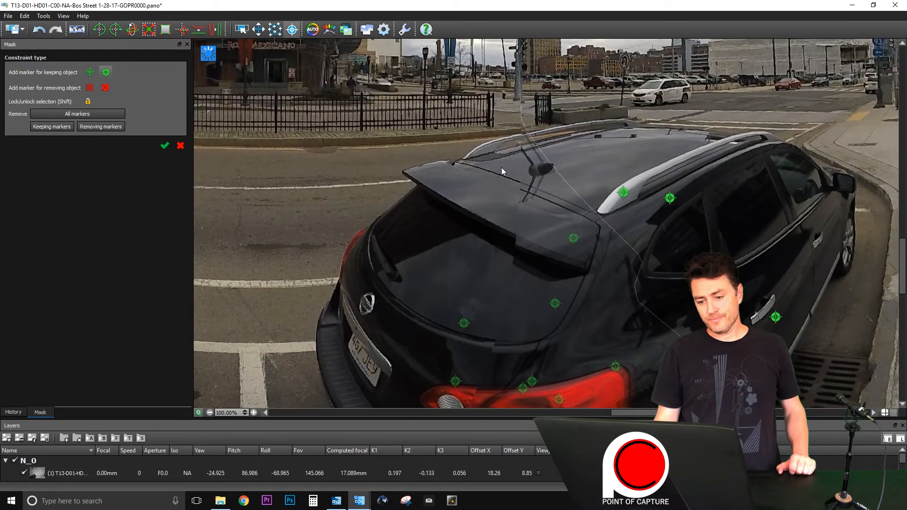
click(469, 144)
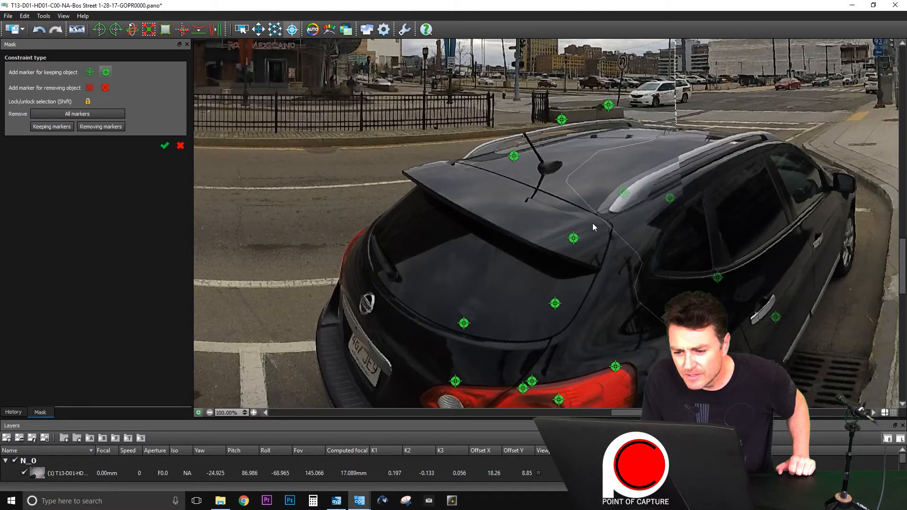
click(254, 412)
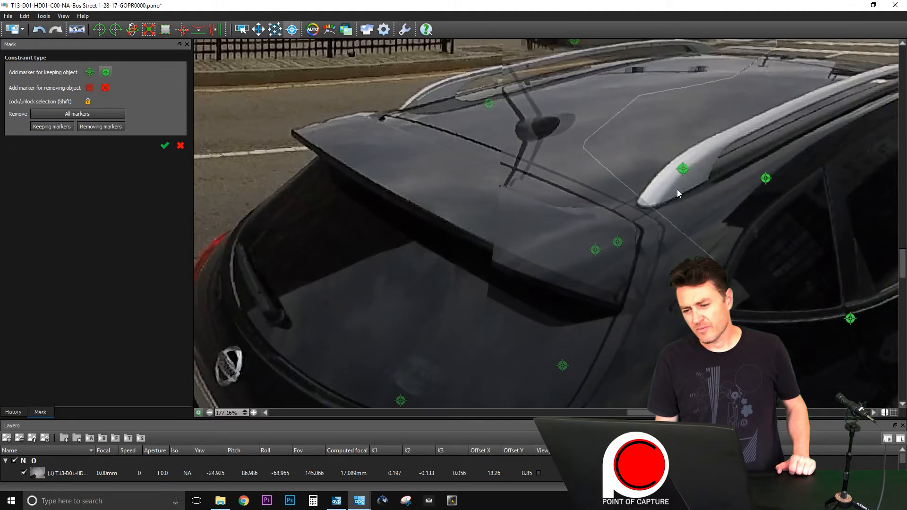
click(682, 206)
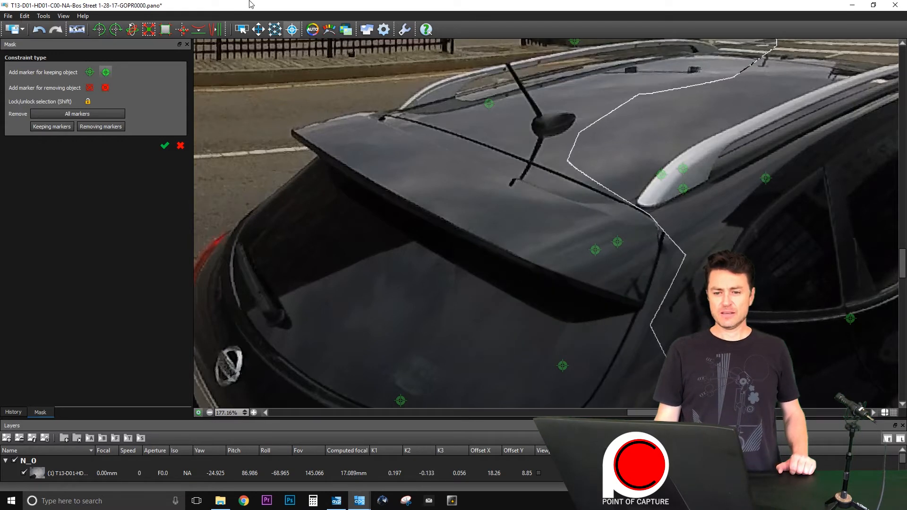
- Switch from mask mode to move mode and examine the blend at the car's roof, antenna and taillight without markers
click(258, 30)
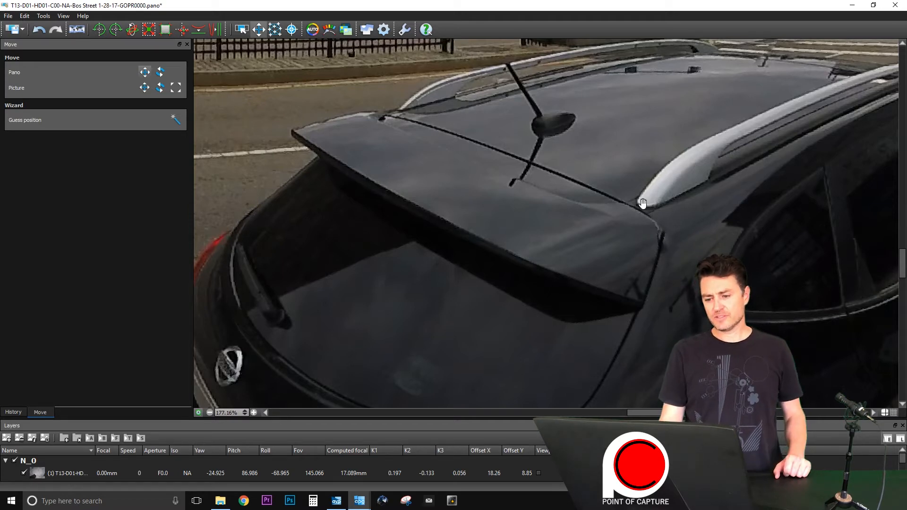
drag(902, 260, 902, 309)
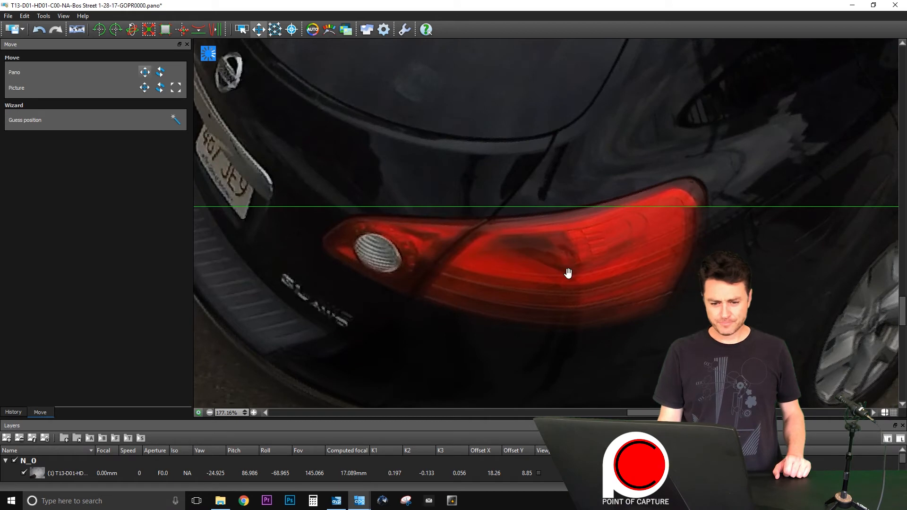